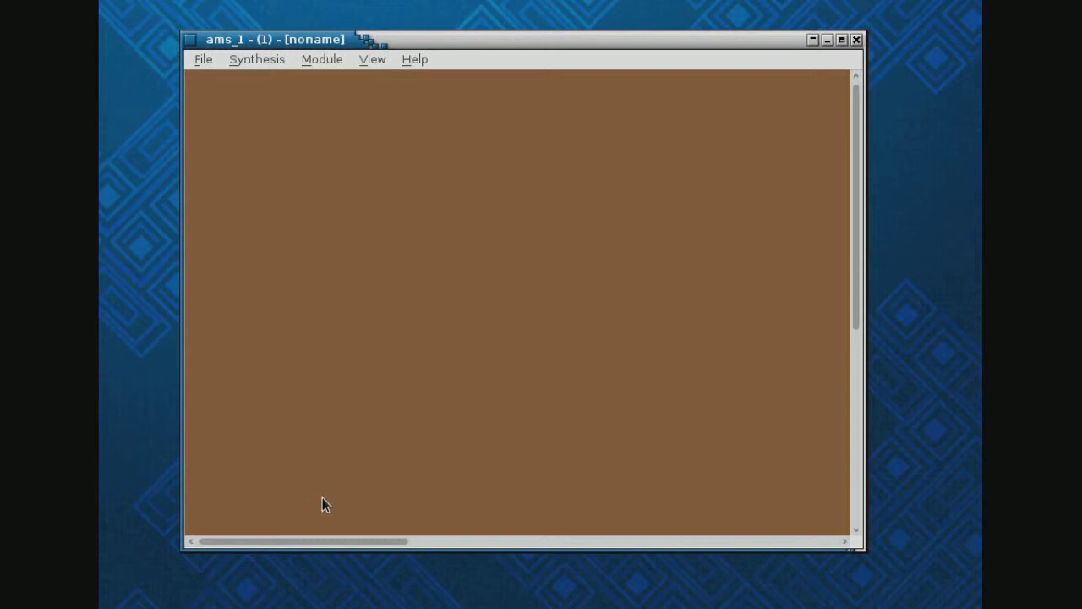
Step: Load the phaser_instrument.ams patch from the instruments folder and shift the synthesizer window aside
{"action": "left_click", "coordinate": [204, 60]}
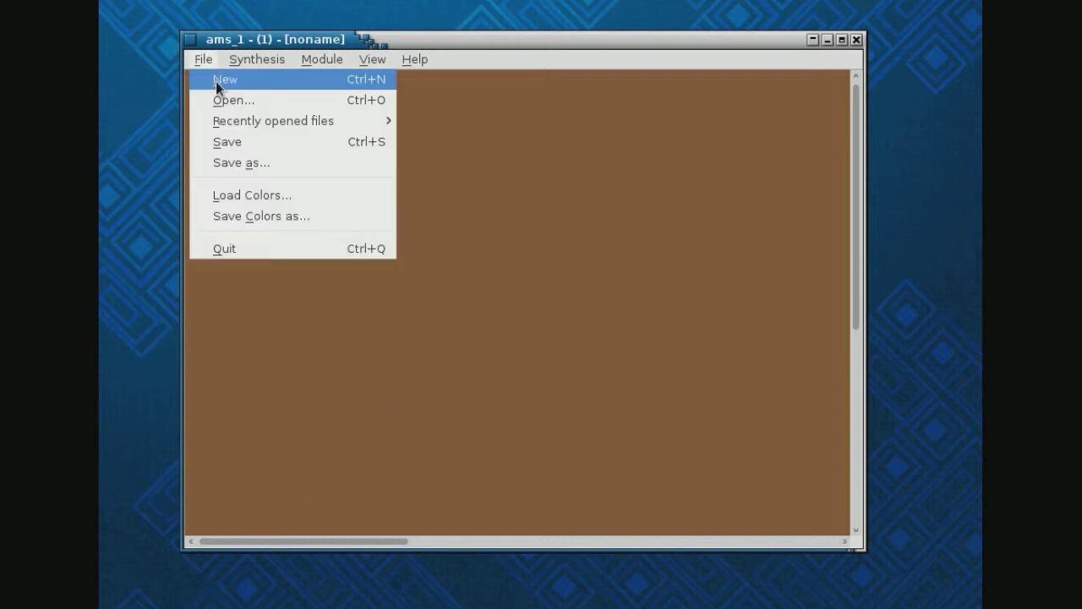
{"action": "left_click", "coordinate": [229, 105]}
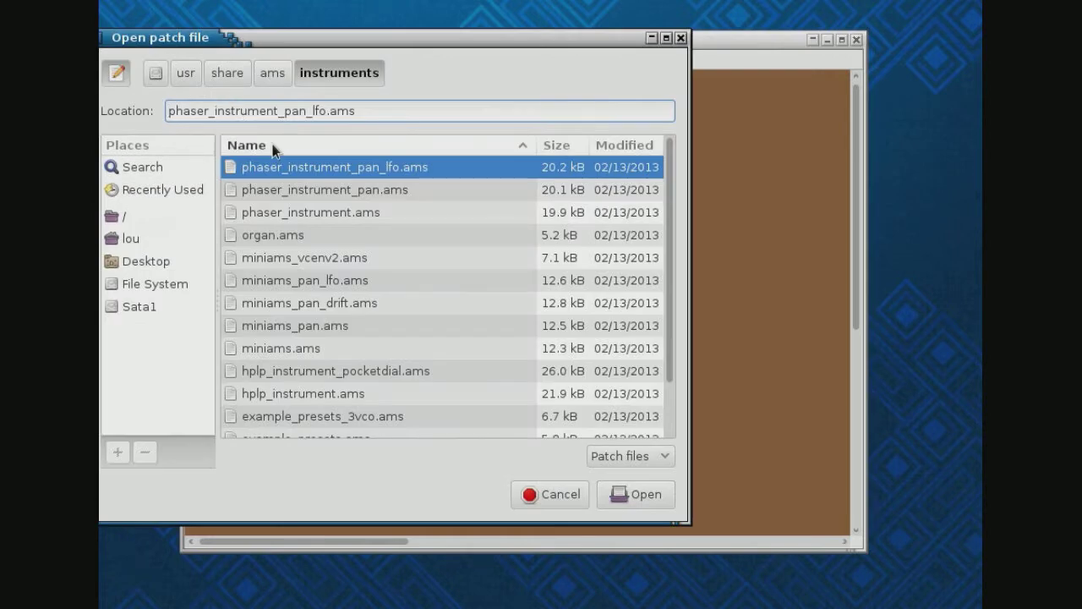
{"action": "left_click", "coordinate": [298, 213]}
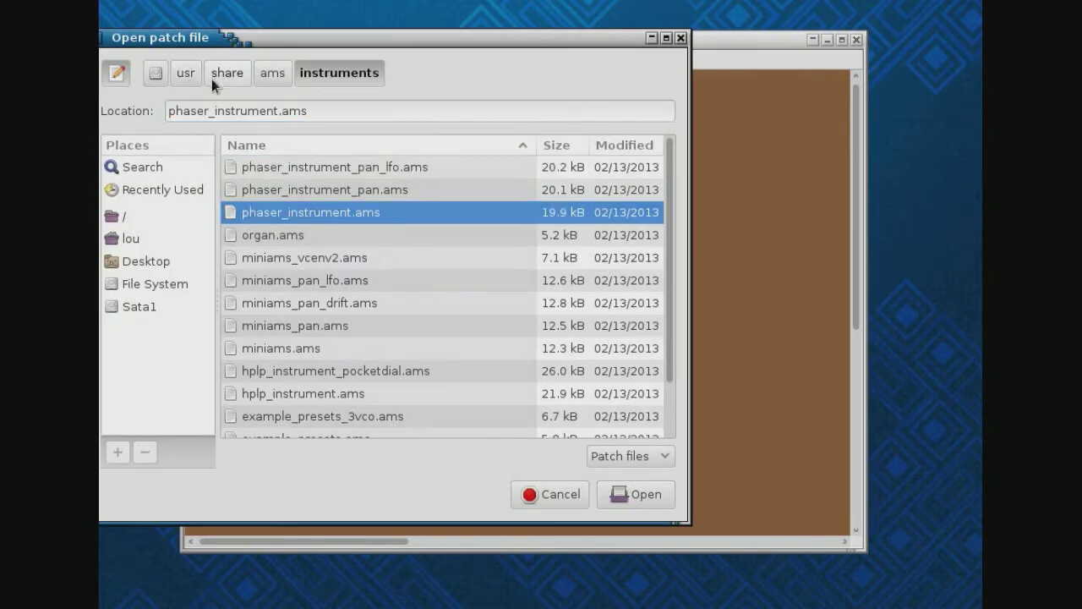
{"action": "left_click", "coordinate": [645, 498]}
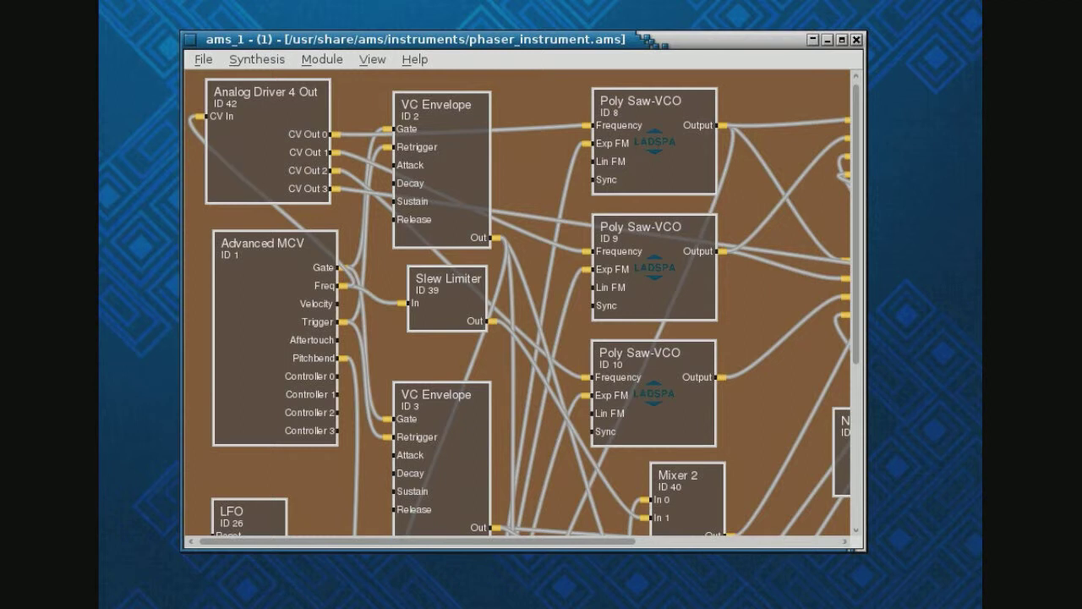
{"action": "left_click_drag", "start_coordinate": [386, 48], "coordinate": [472, 43]}
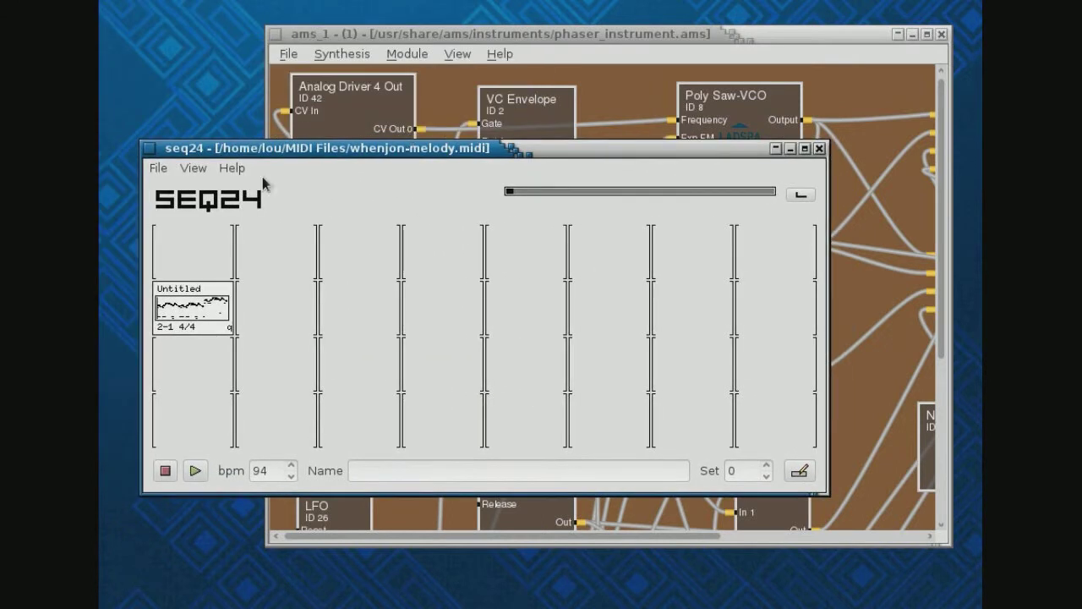
Step: In seq24, set the Untitled pattern's MIDI output bus to [2] 130:0 (ams in), then close its editor and lower the sequencer window
{"action": "right_click", "coordinate": [189, 314]}
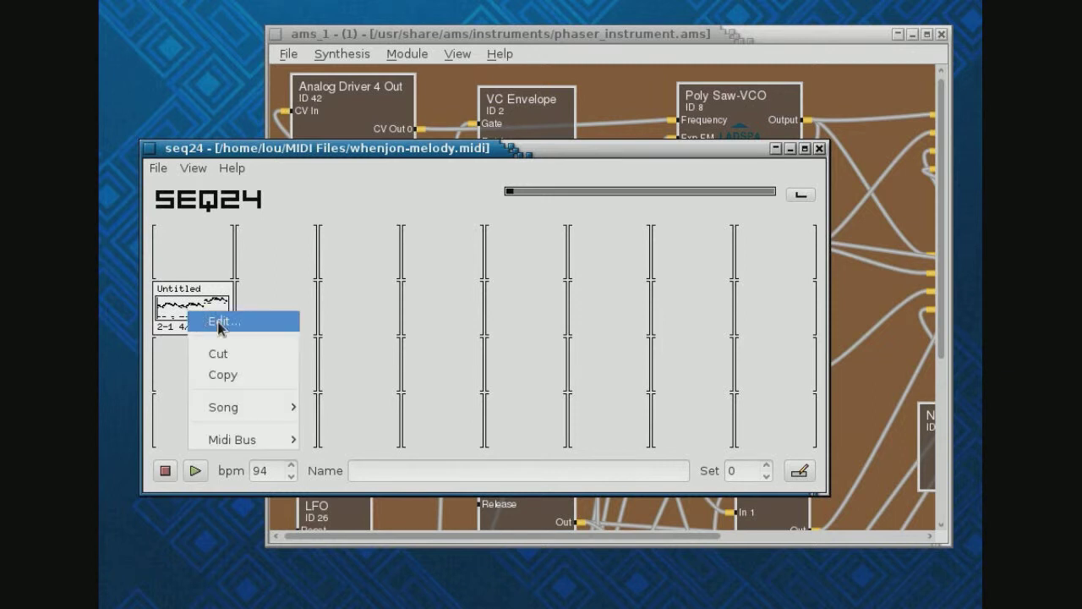
{"action": "left_click", "coordinate": [222, 322]}
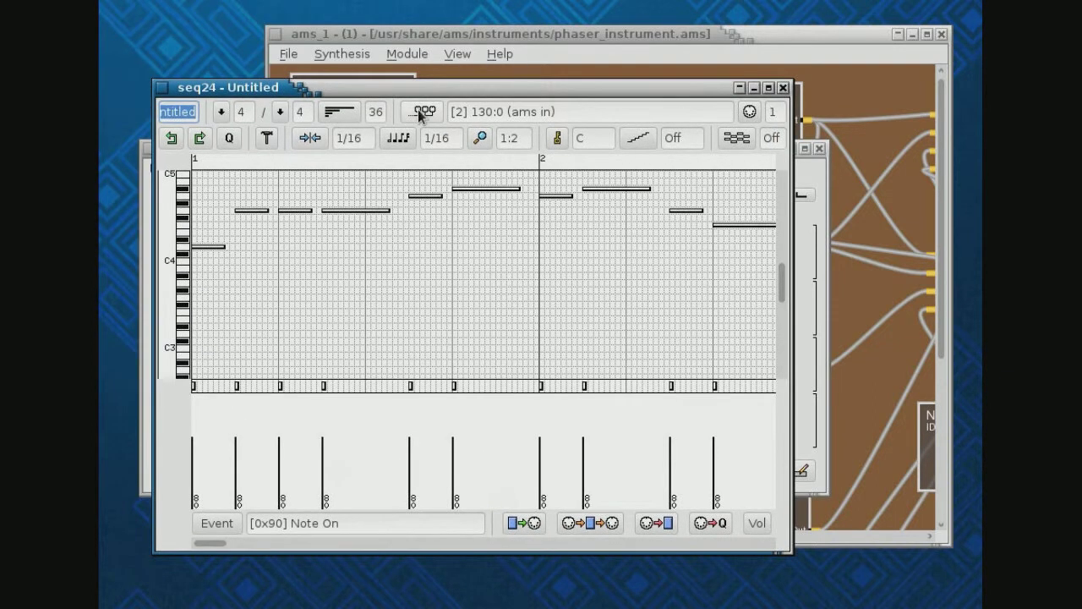
{"action": "left_click", "coordinate": [425, 114]}
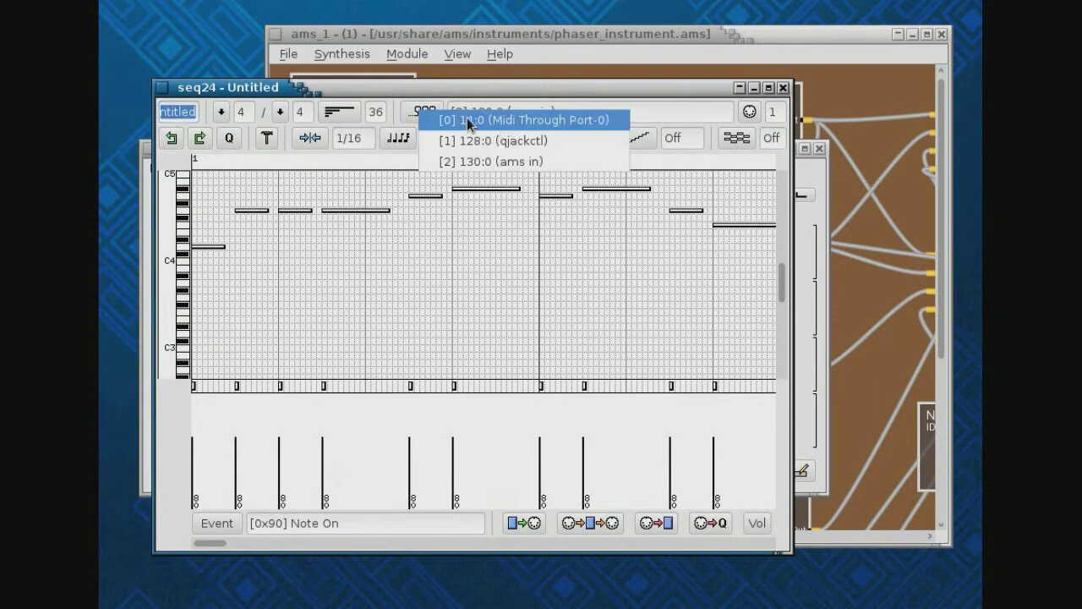
{"action": "left_click", "coordinate": [482, 166]}
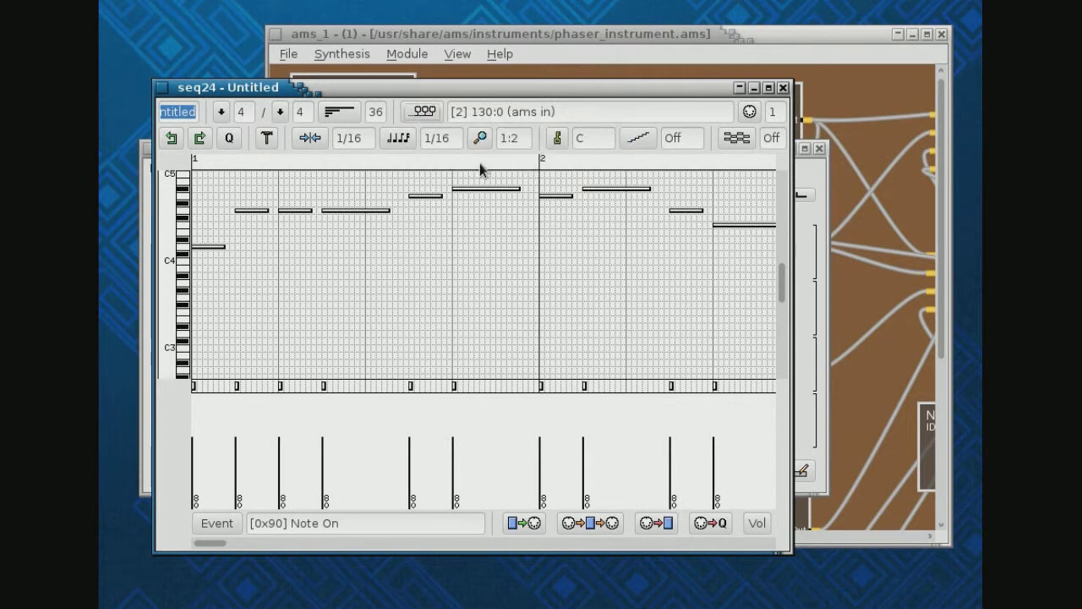
{"action": "left_click", "coordinate": [784, 88]}
{"action": "left_click_drag", "start_coordinate": [351, 157], "coordinate": [344, 204]}
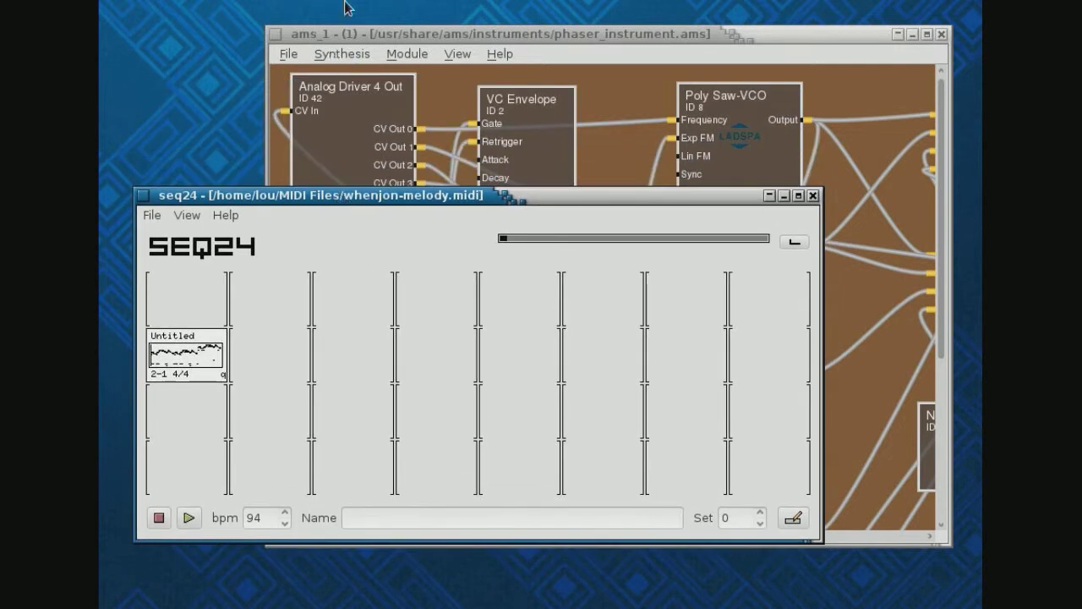
Step: Check the audio and ALSA MIDI connections in the JACK Connections window, then close it
{"action": "left_click", "coordinate": [300, 6]}
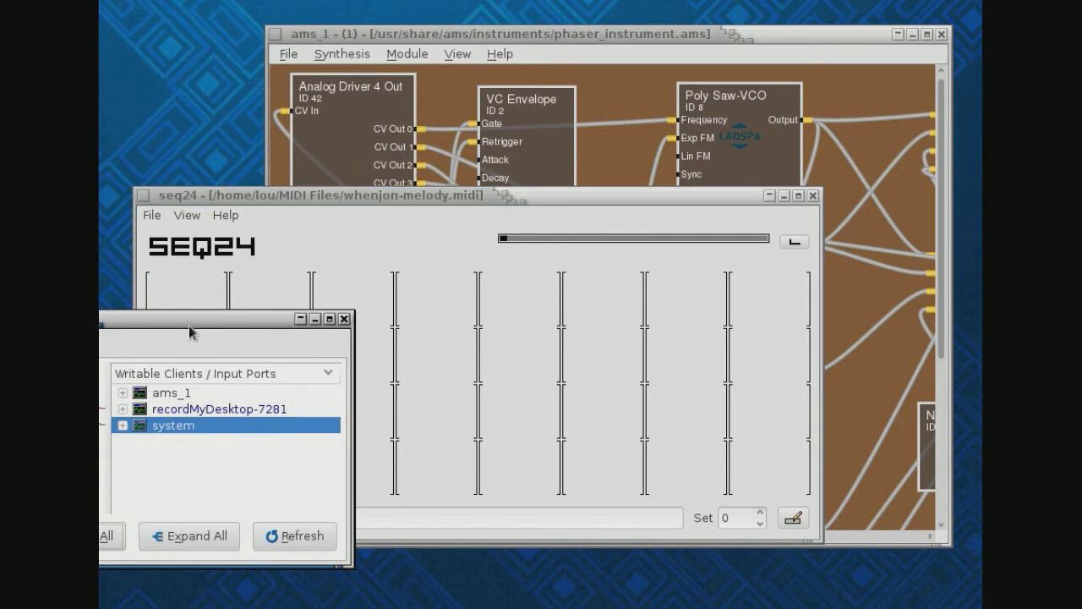
{"action": "left_click_drag", "start_coordinate": [189, 322], "coordinate": [563, 258]}
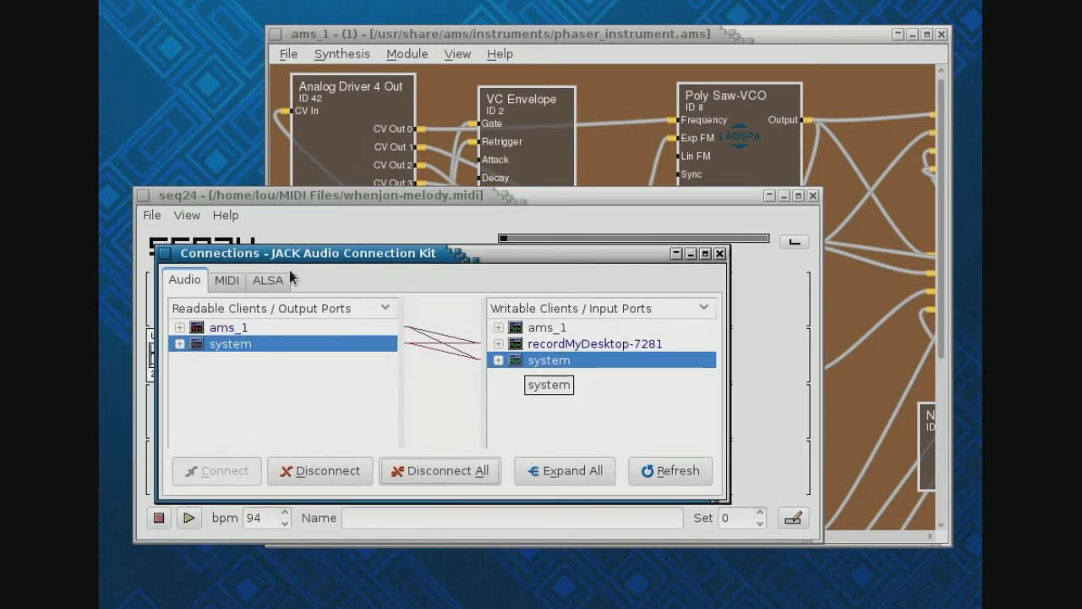
{"action": "left_click", "coordinate": [261, 284]}
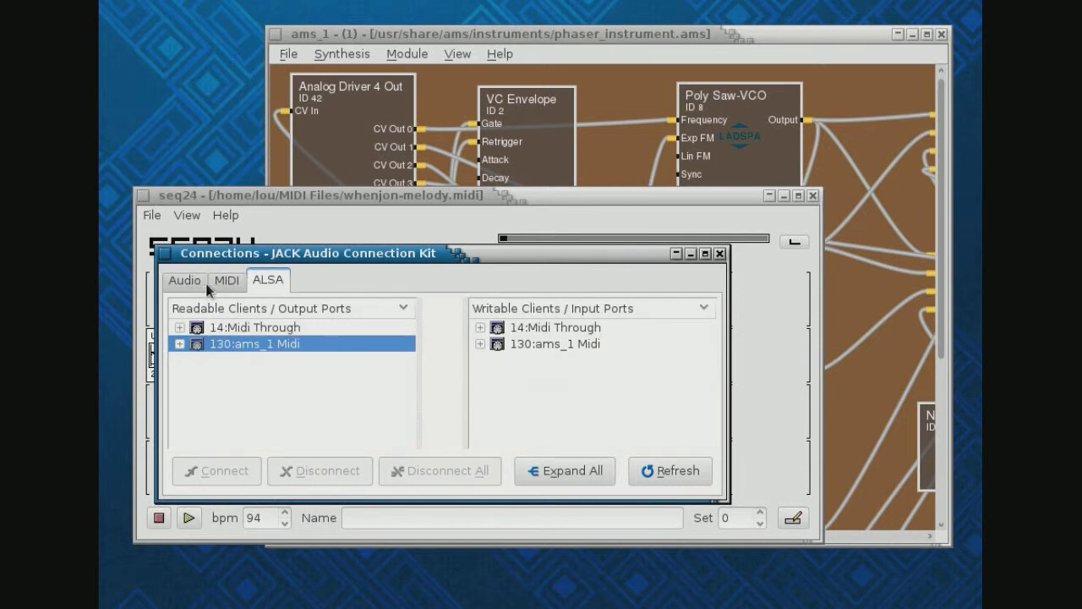
{"action": "left_click", "coordinate": [720, 254]}
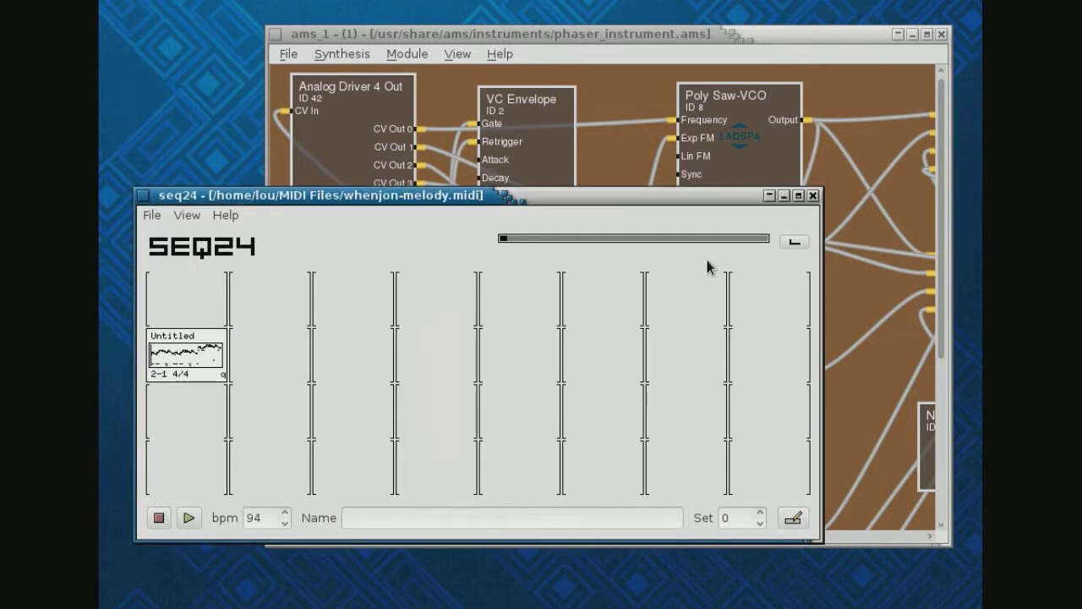
Step: Start seq24 playback and activate the Untitled pattern
{"action": "left_click", "coordinate": [189, 518]}
{"action": "left_click", "coordinate": [178, 368]}
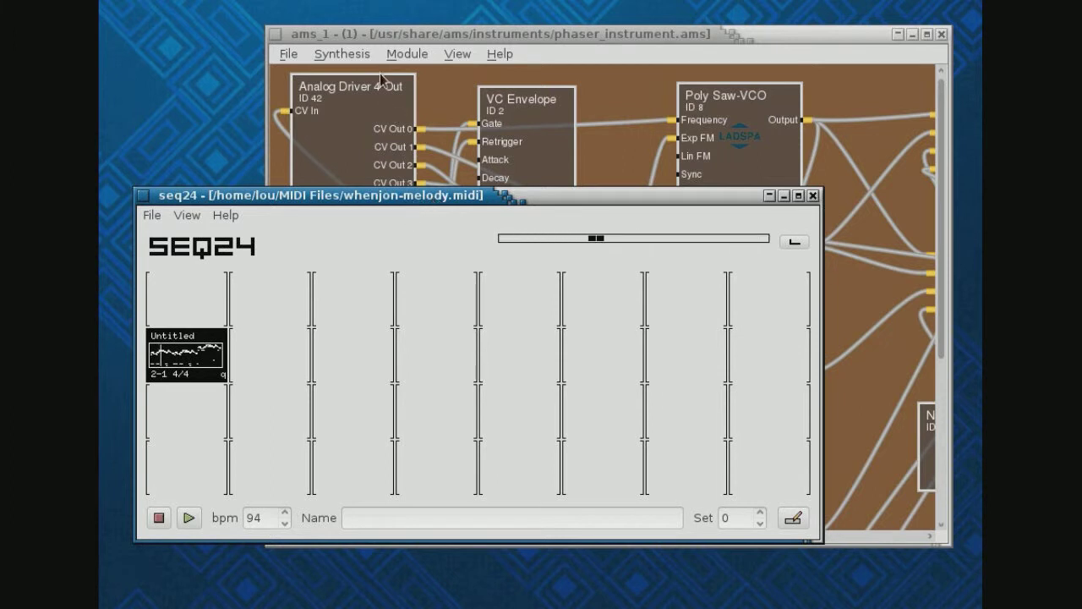
Step: Switch to the ams window and load the bass_presets.ams instrument patch while the melody plays
{"action": "left_click", "coordinate": [470, 37]}
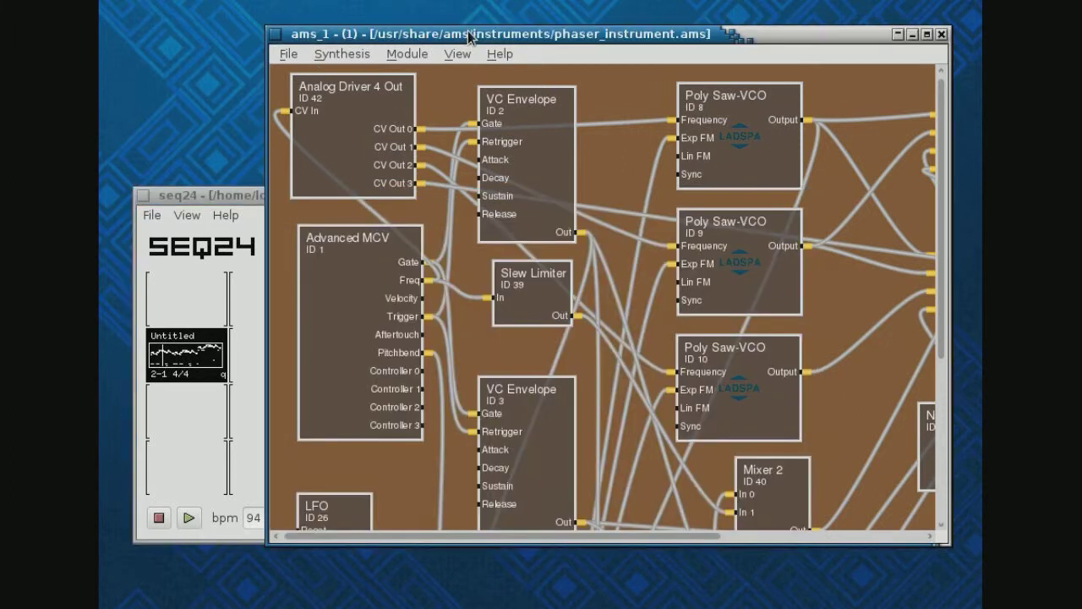
{"action": "left_click", "coordinate": [289, 54]}
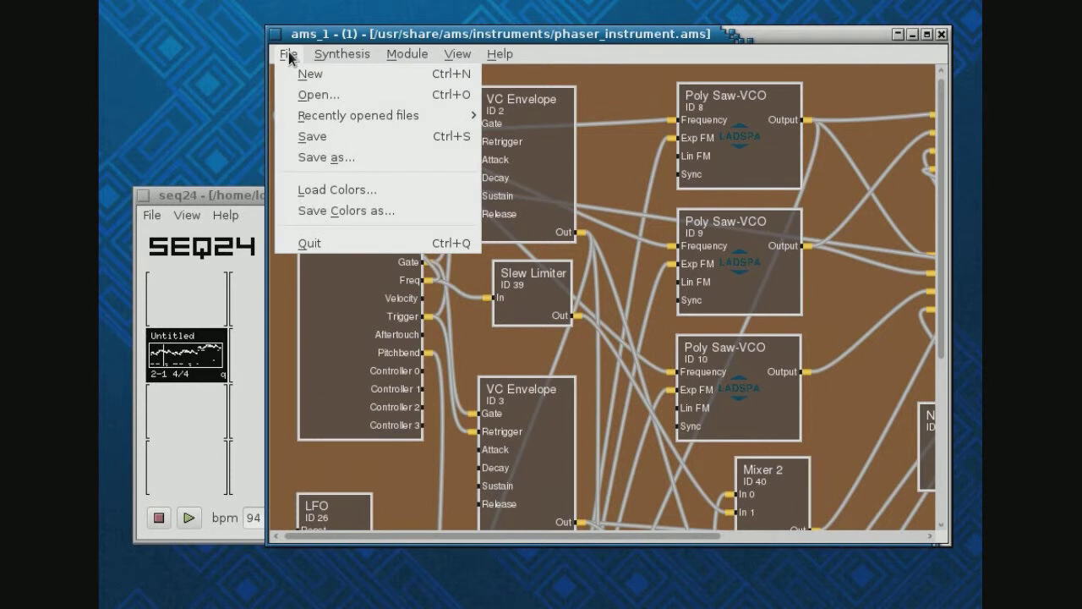
{"action": "left_click", "coordinate": [319, 96]}
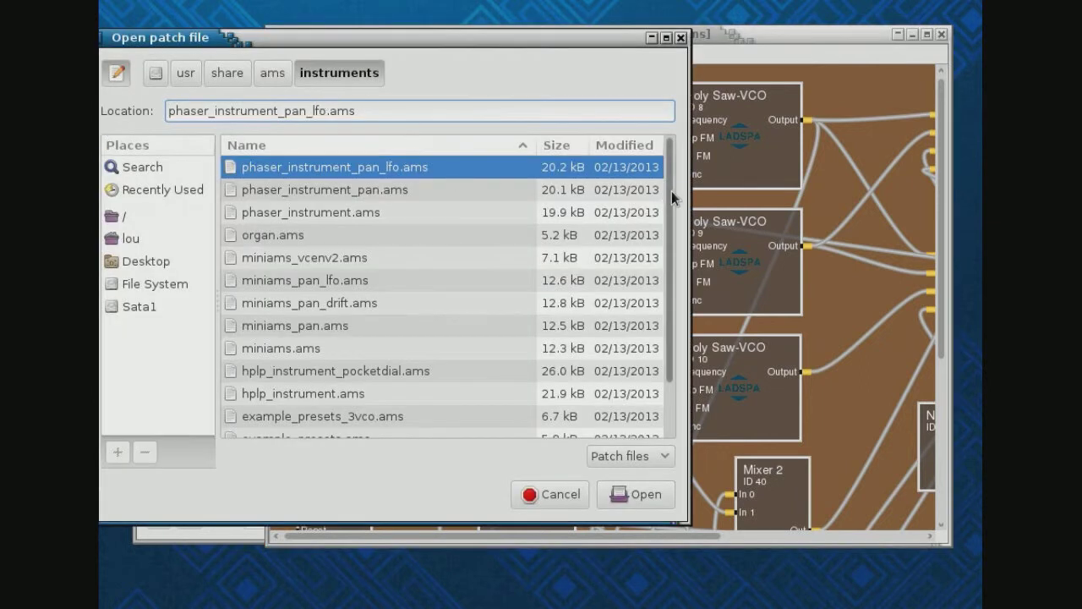
{"action": "scroll", "coordinate": [676, 197], "scroll_direction": "down", "scroll_amount": 3}
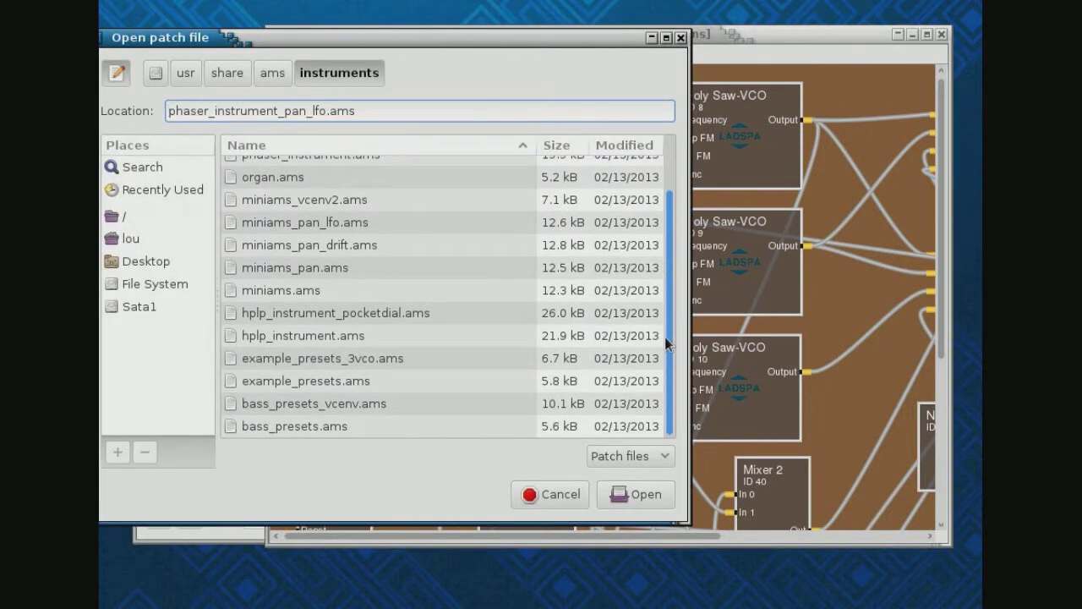
{"action": "left_click", "coordinate": [253, 427]}
{"action": "left_click", "coordinate": [634, 496]}
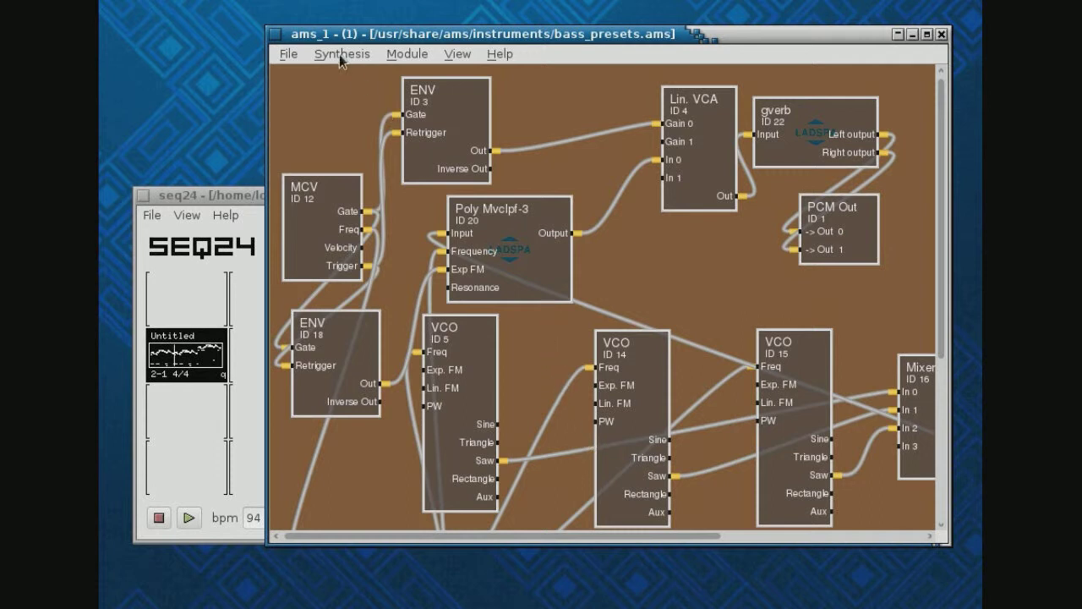
Step: Load the example_presets_3vco.ams instrument patch in place of the bass patch
{"action": "left_click", "coordinate": [290, 54]}
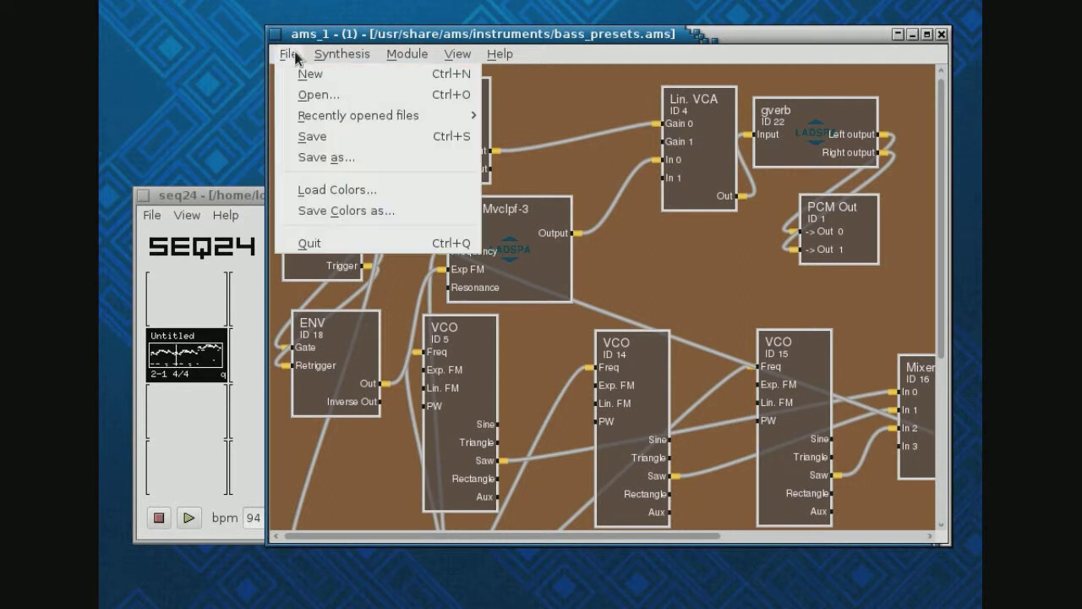
{"action": "left_click", "coordinate": [311, 96]}
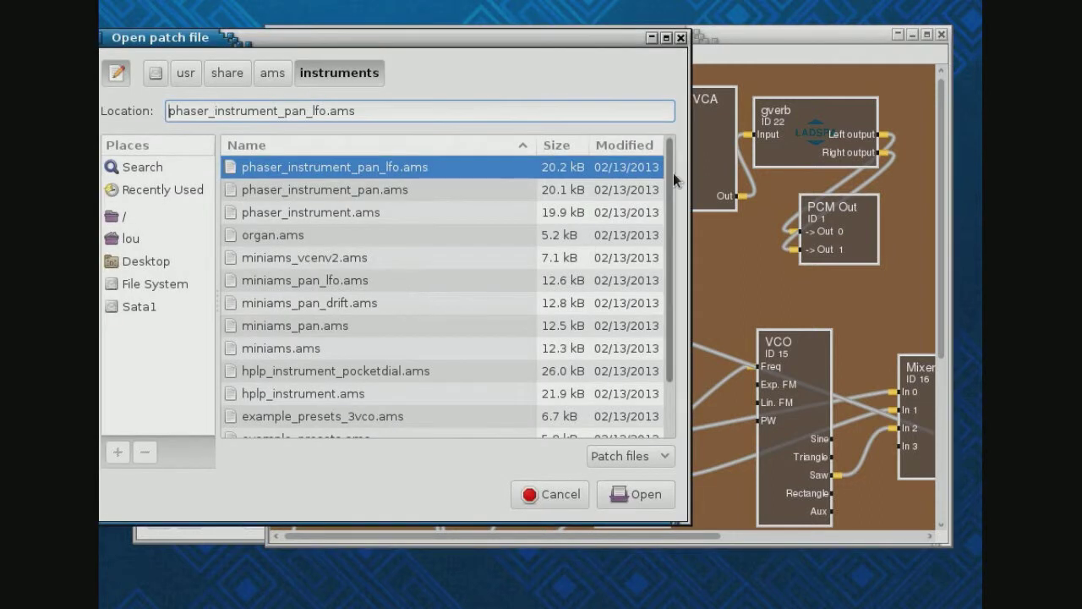
{"action": "left_click_drag", "start_coordinate": [673, 172], "coordinate": [661, 235]}
{"action": "left_click", "coordinate": [326, 358]}
{"action": "left_click", "coordinate": [621, 494]}
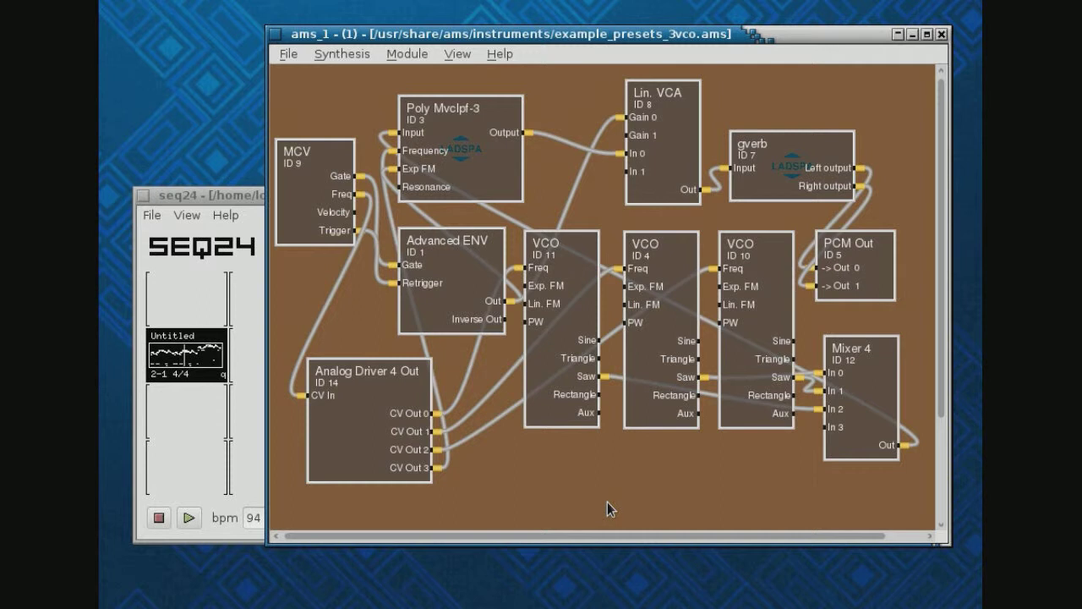
Step: Stop playback and close seq24 without saving the MIDI file, then reposition the ams window
{"action": "left_click", "coordinate": [159, 518]}
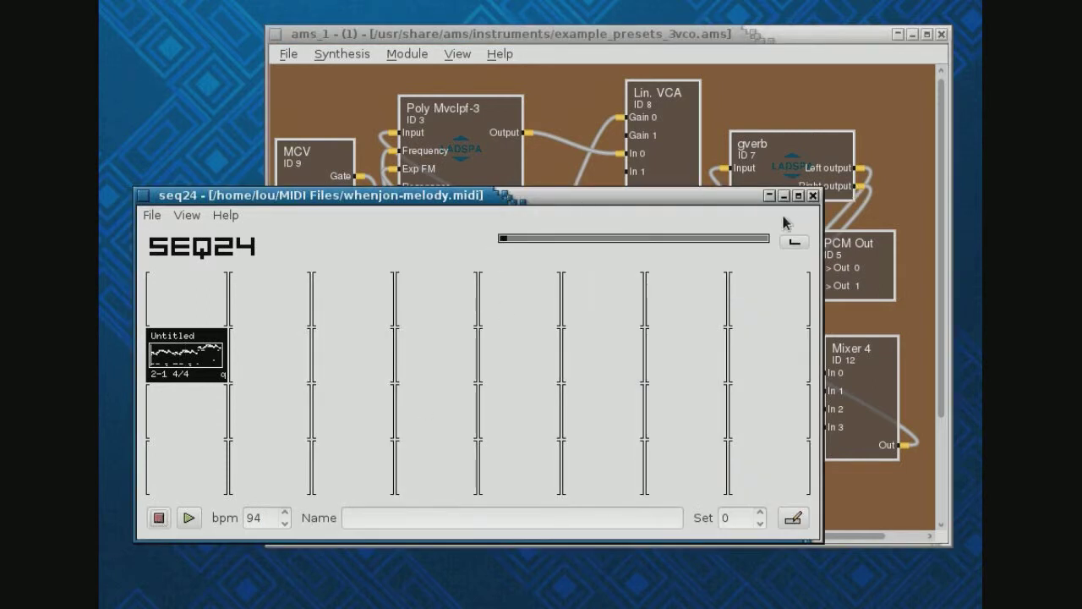
{"action": "left_click", "coordinate": [812, 195]}
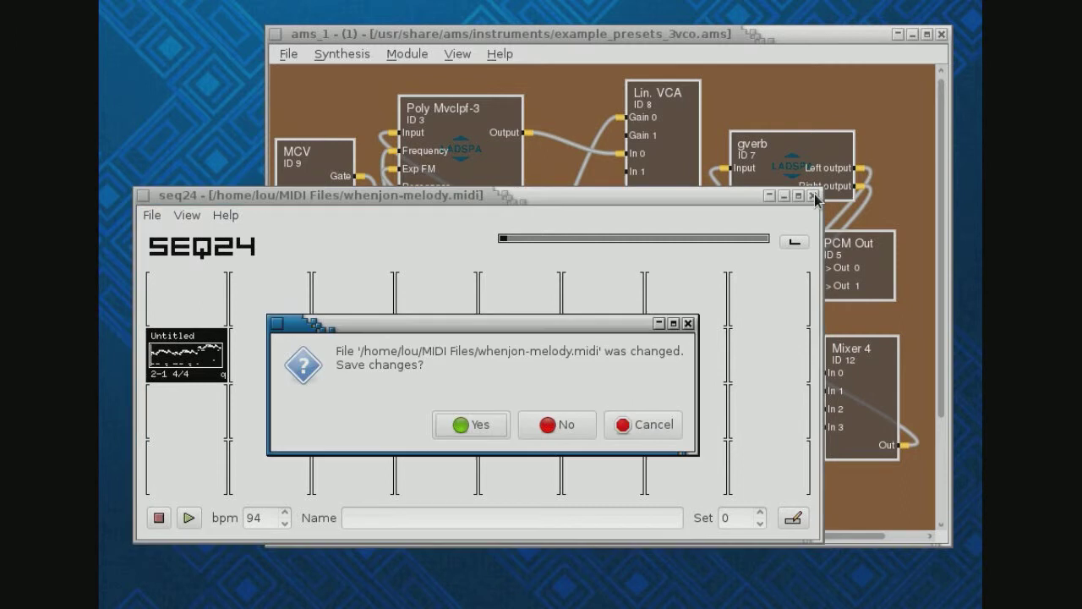
{"action": "left_click", "coordinate": [562, 427]}
{"action": "left_click_drag", "start_coordinate": [531, 38], "coordinate": [466, 36]}
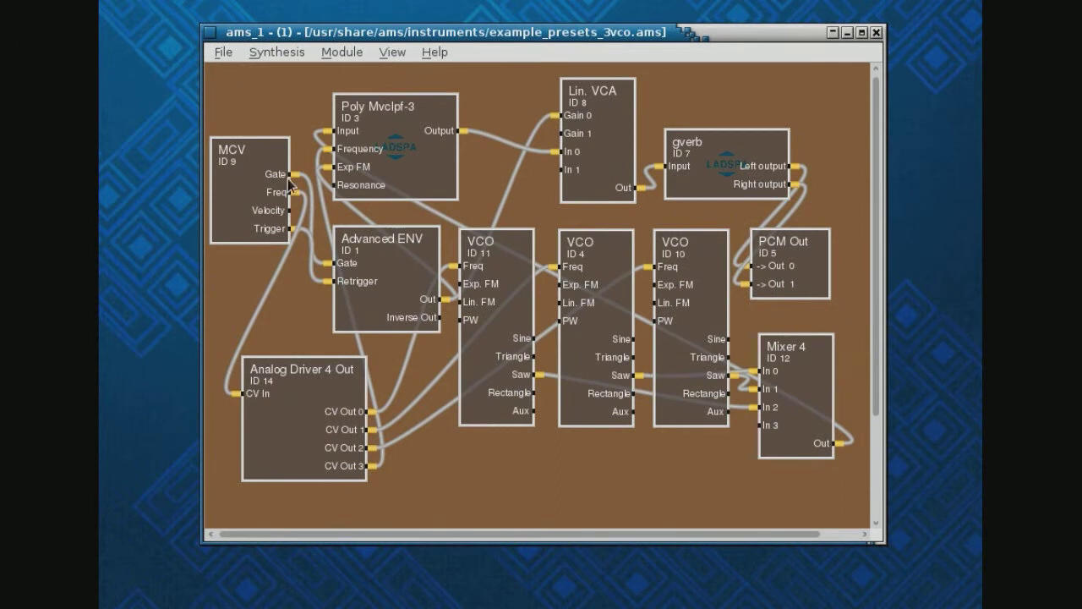
Step: View the MCV module's Note Offset and Pitch parameters, then close them
{"action": "double_click", "coordinate": [240, 201]}
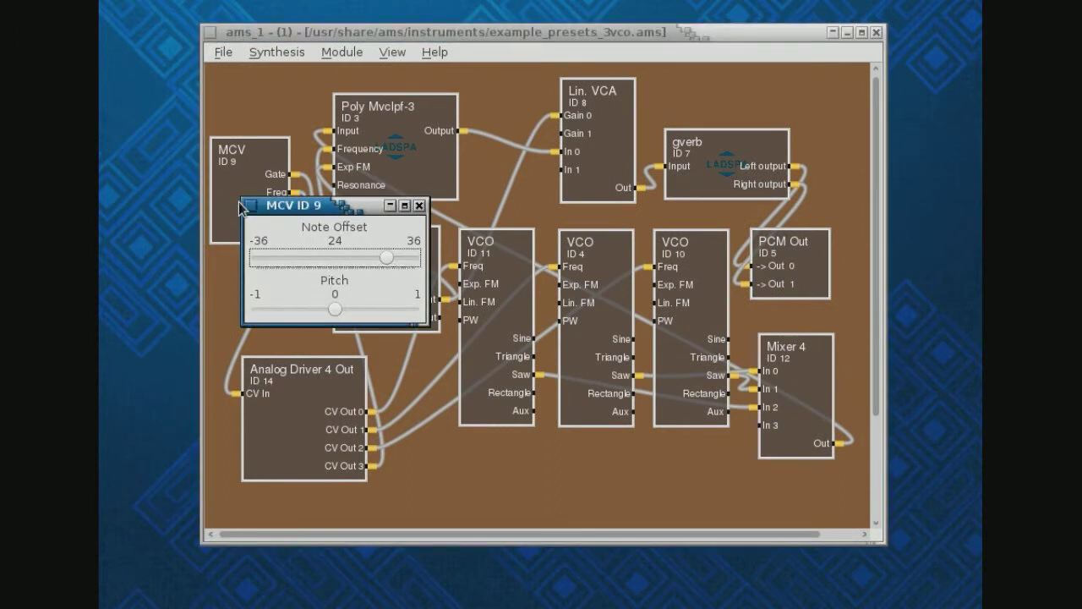
{"action": "left_click", "coordinate": [420, 205]}
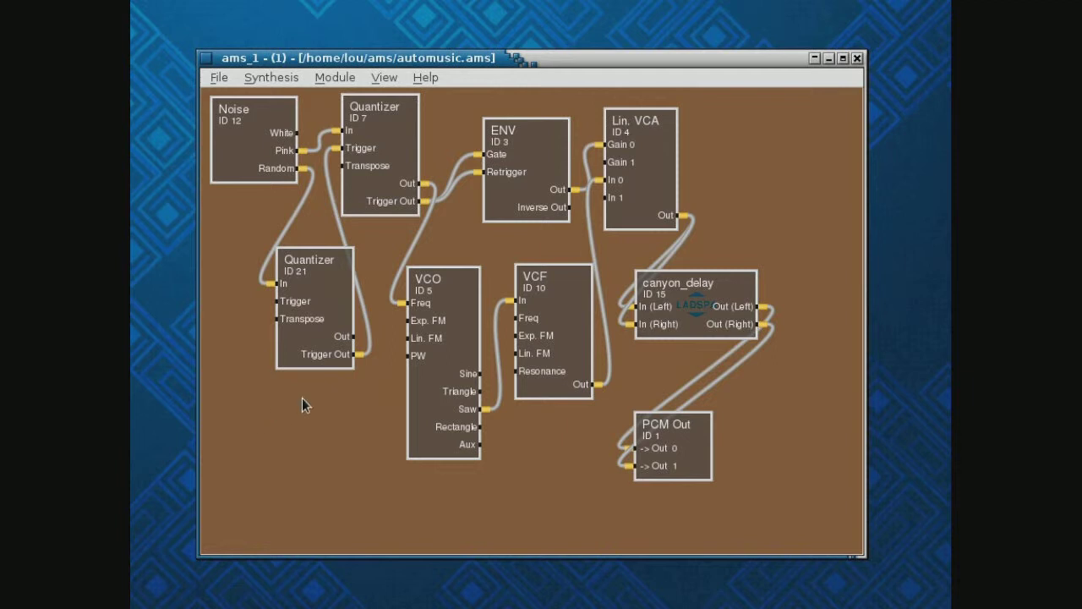
Step: Disconnect both PCM Out inputs from canyon_delay in the automusic.ams patch and move PCM Out farther down
{"action": "left_click_drag", "start_coordinate": [700, 467], "coordinate": [770, 489]}
{"action": "right_click", "coordinate": [734, 478]}
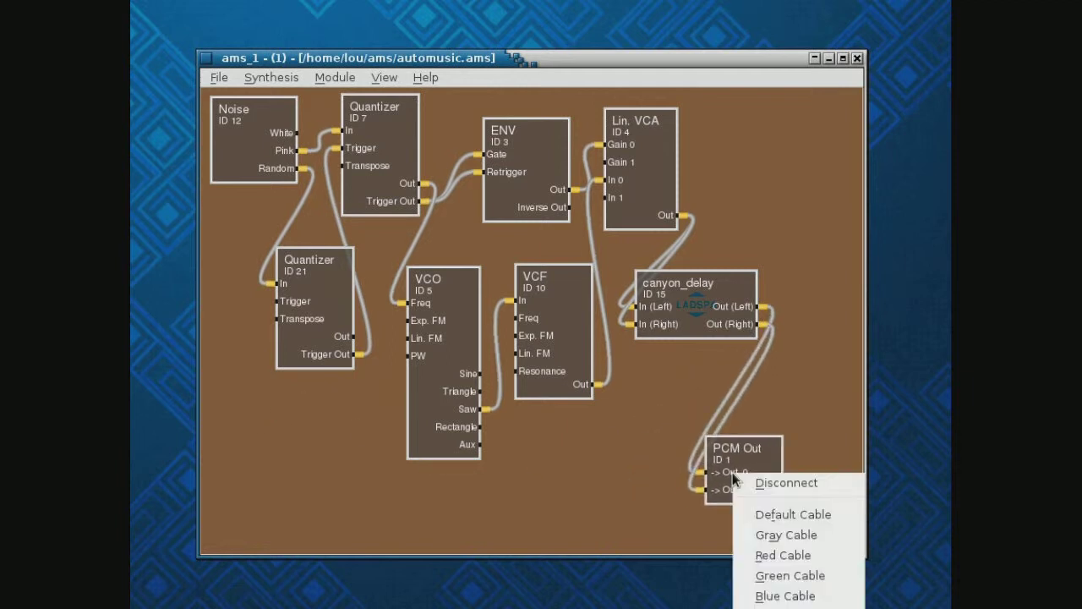
{"action": "left_click", "coordinate": [752, 482]}
{"action": "right_click", "coordinate": [732, 490]}
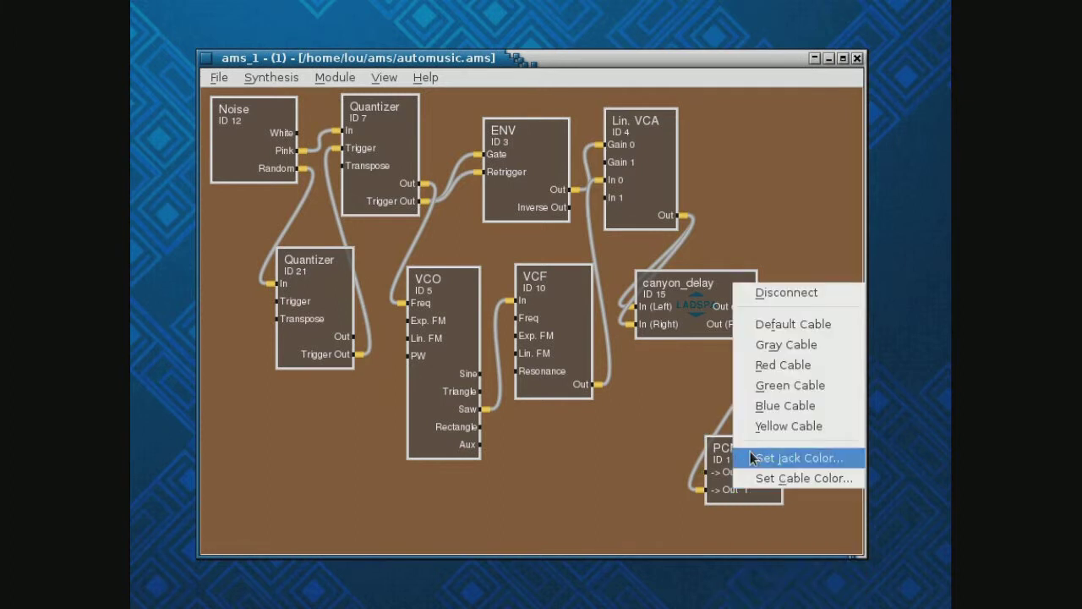
{"action": "left_click", "coordinate": [766, 294]}
{"action": "left_click_drag", "start_coordinate": [763, 474], "coordinate": [744, 505]}
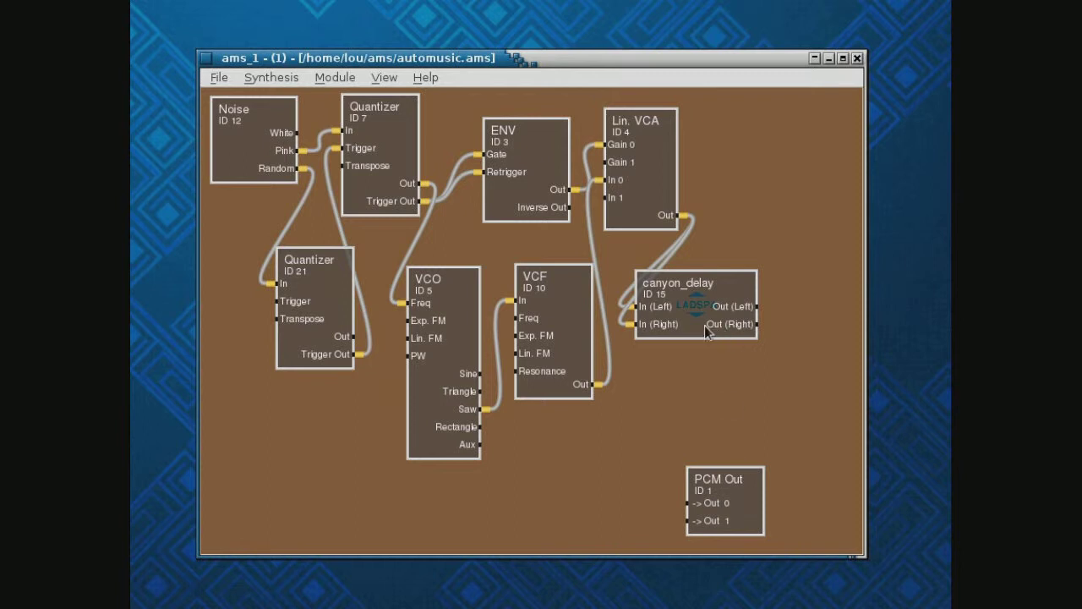
Step: Move canyon_delay and VCO away from the middle of the patch and place a new MIDI Out module beneath VCF
{"action": "left_click_drag", "start_coordinate": [696, 315], "coordinate": [760, 326]}
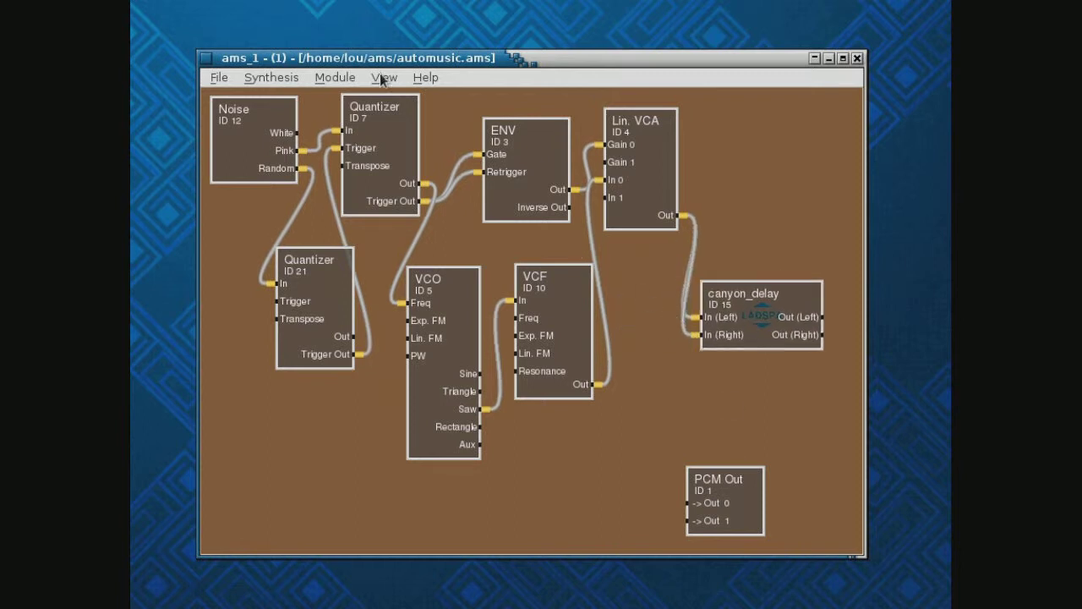
{"action": "left_click", "coordinate": [345, 81]}
{"action": "mouse_move", "coordinate": [353, 96]}
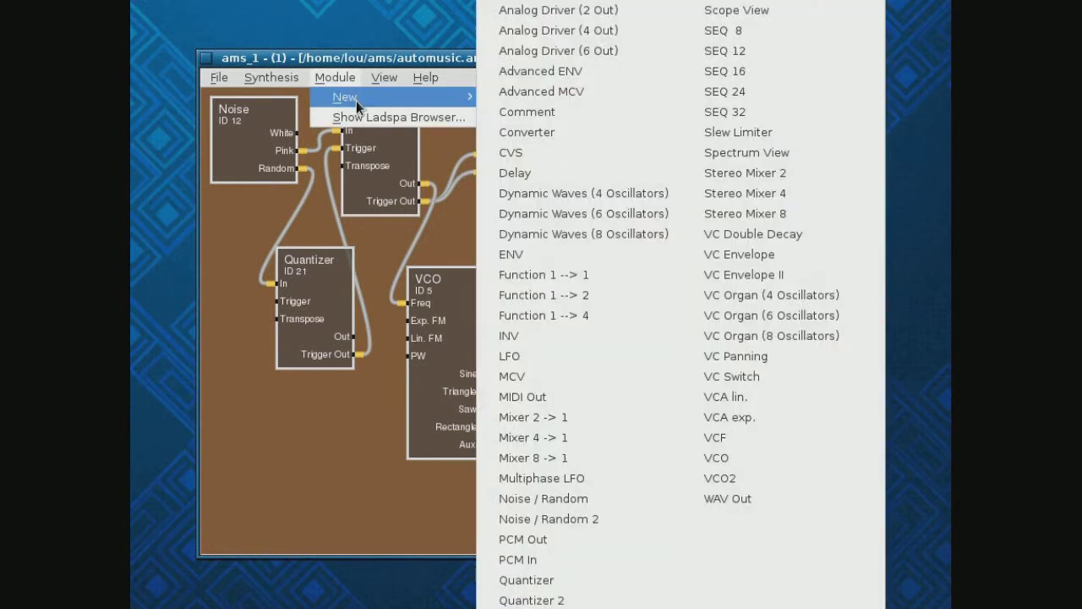
{"action": "left_click", "coordinate": [585, 394]}
{"action": "left_click_drag", "start_coordinate": [333, 295], "coordinate": [558, 505]}
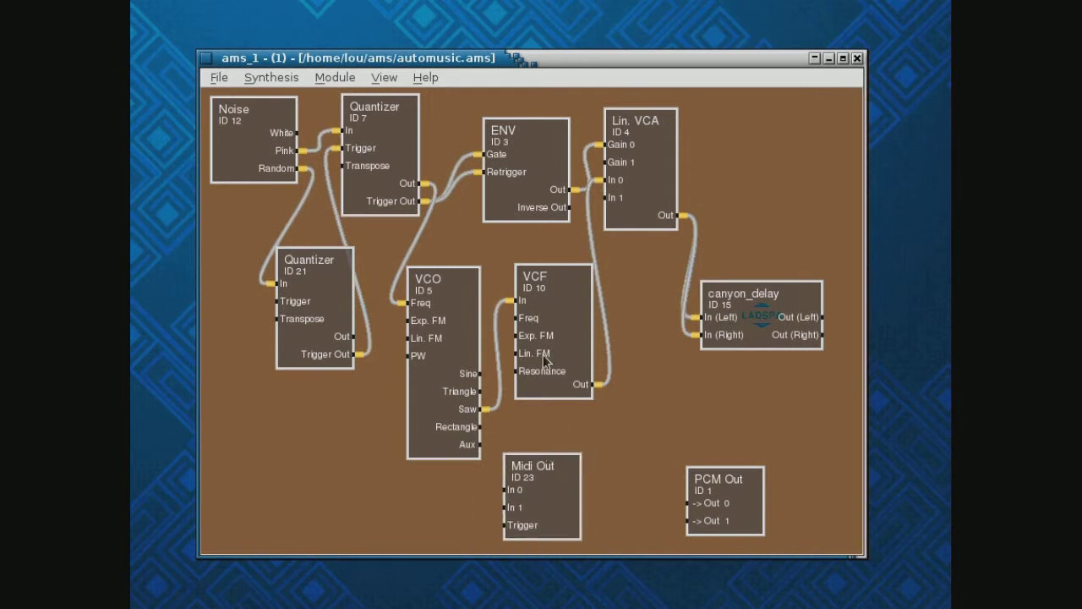
{"action": "left_click_drag", "start_coordinate": [452, 329], "coordinate": [769, 267]}
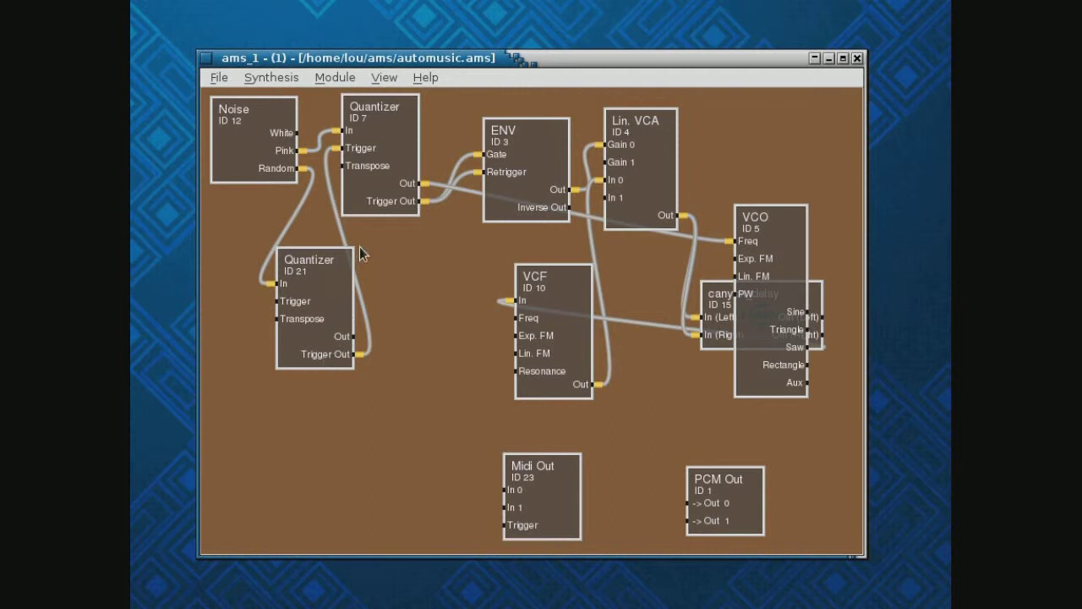
Step: Disconnect the Gate and Retrigger inputs of the ENV module from Quantizer ID 7
{"action": "right_click", "coordinate": [504, 155]}
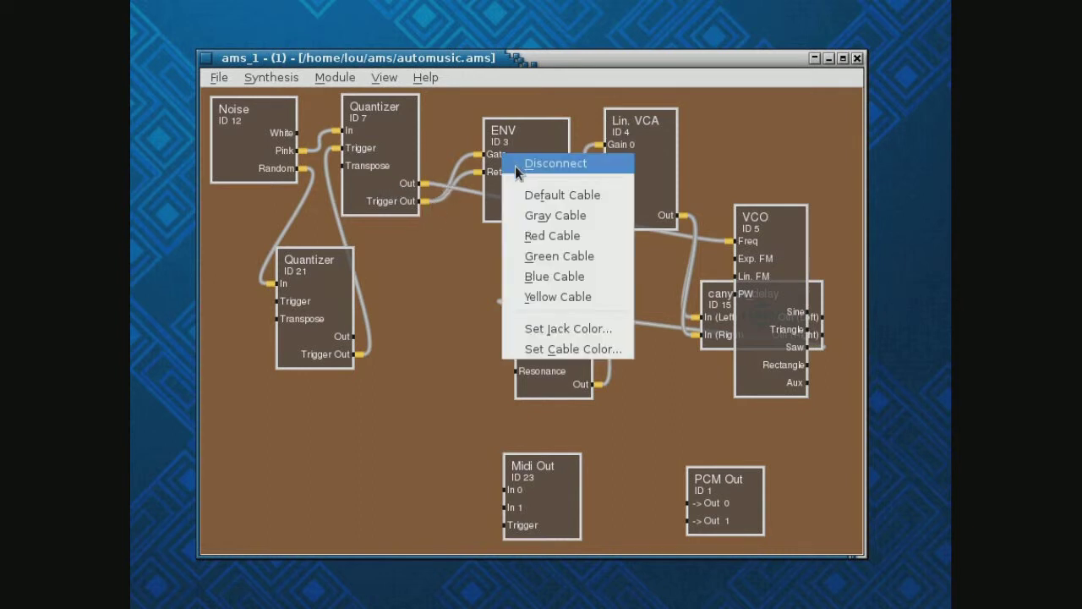
{"action": "left_click", "coordinate": [515, 165]}
{"action": "right_click", "coordinate": [498, 172]}
{"action": "left_click", "coordinate": [522, 186]}
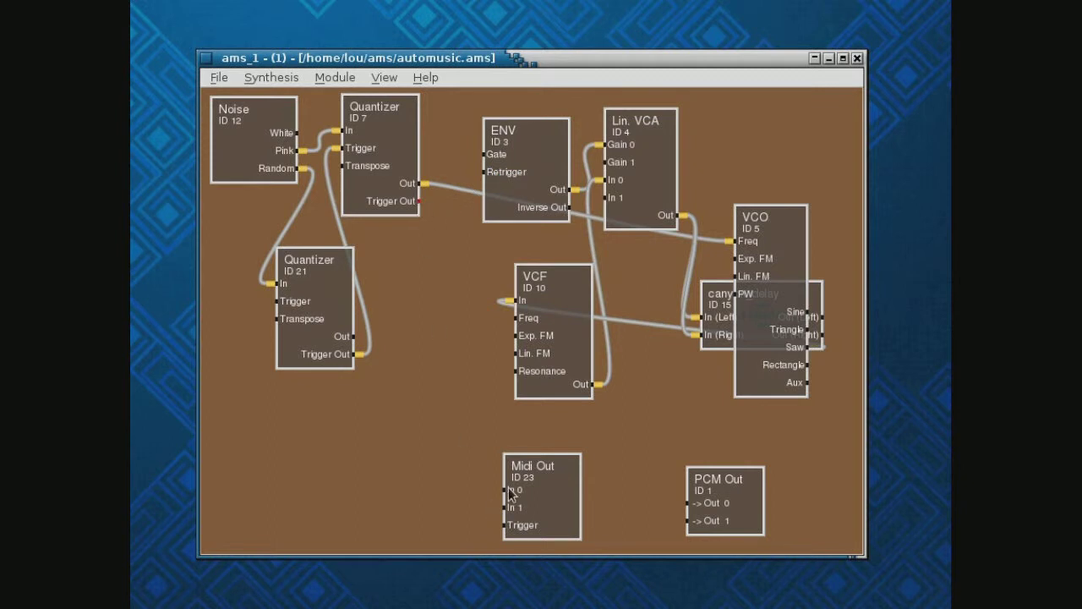
Step: Connect Quantizer ID 7's Trigger Out to Midi Out's Trigger, and reroute its Out from VCO's Freq to Midi Out's In 0
{"action": "left_click", "coordinate": [506, 525]}
{"action": "left_click_drag", "start_coordinate": [541, 507], "coordinate": [444, 439]}
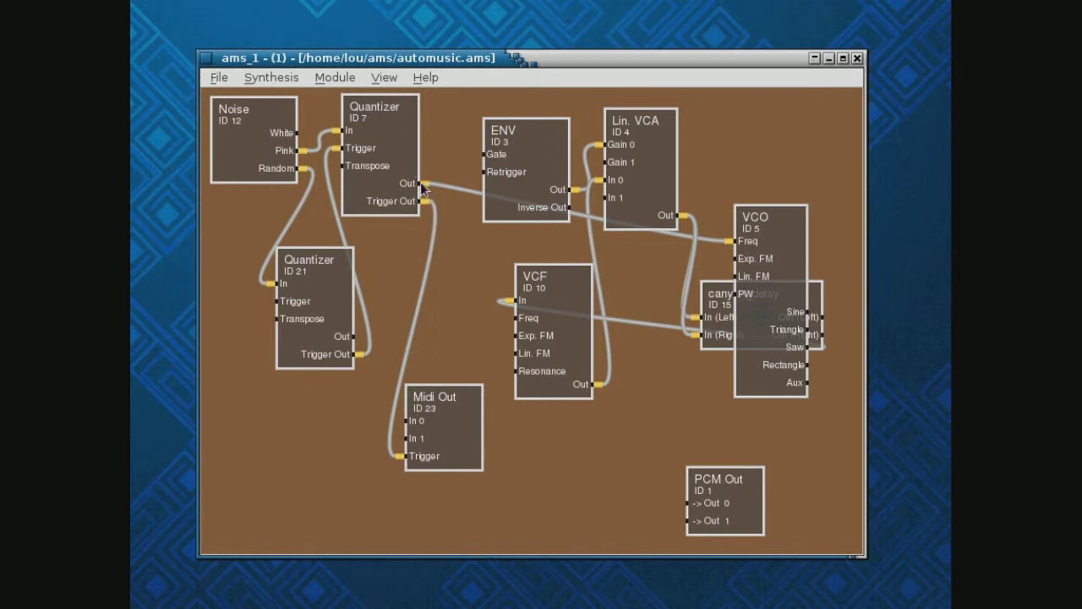
{"action": "right_click", "coordinate": [749, 245]}
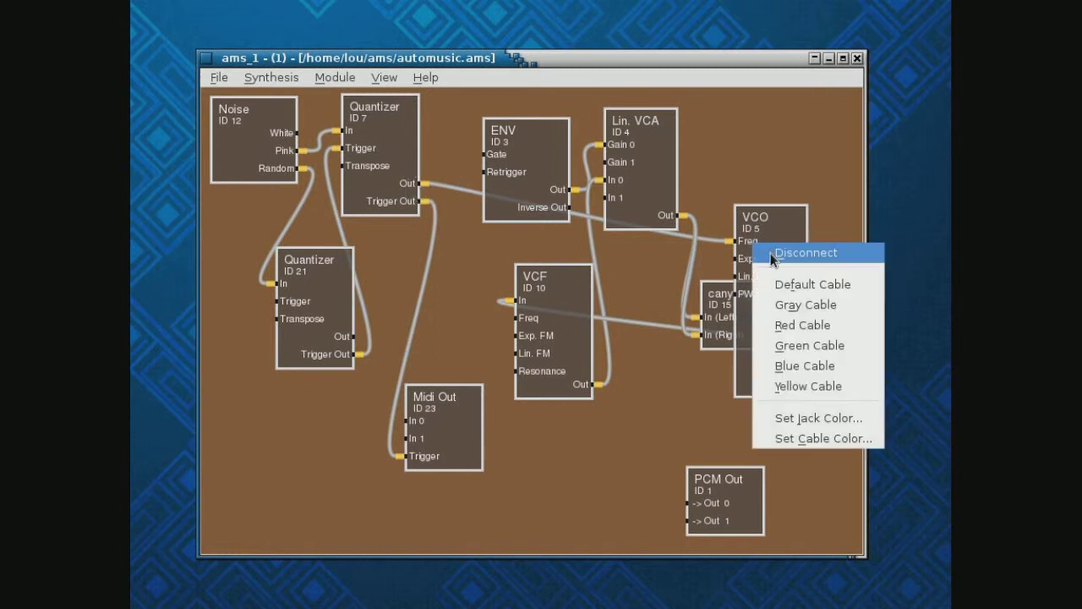
{"action": "left_click", "coordinate": [772, 254]}
{"action": "left_click", "coordinate": [419, 183]}
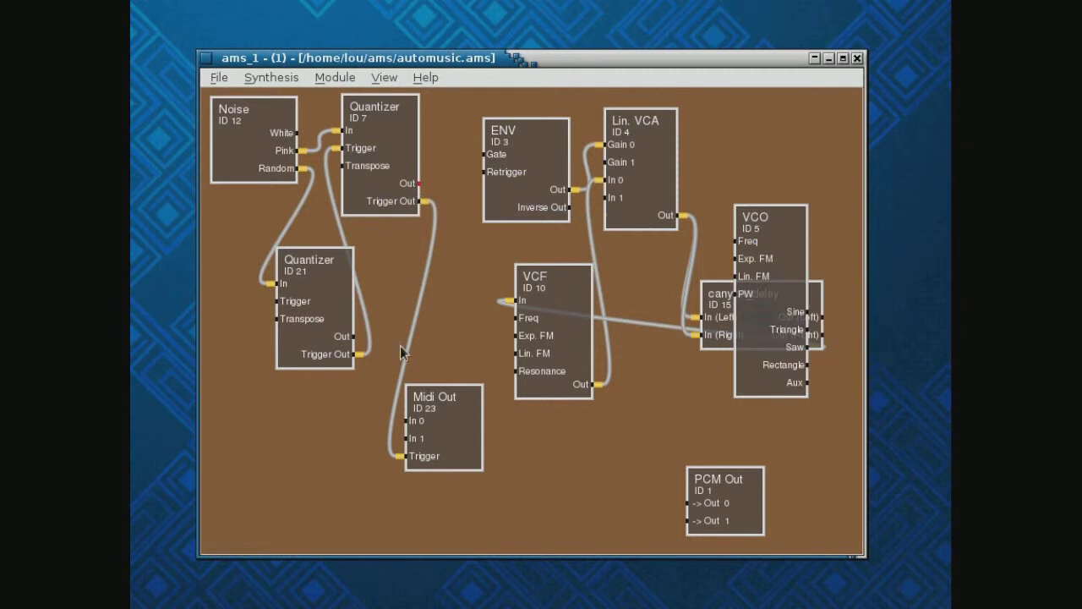
{"action": "left_click", "coordinate": [406, 420]}
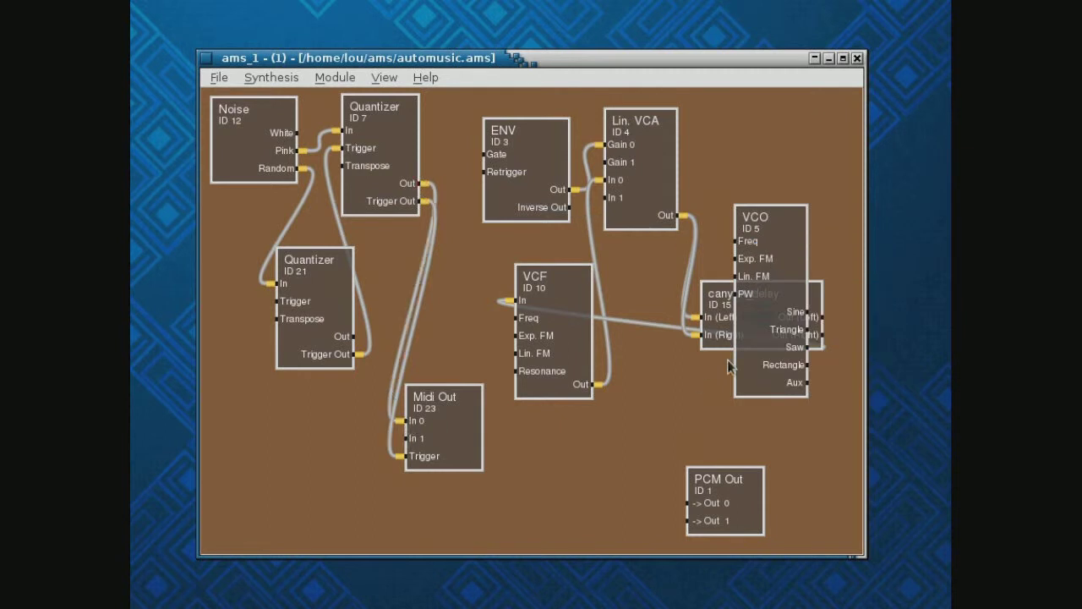
{"action": "double_click", "coordinate": [788, 237]}
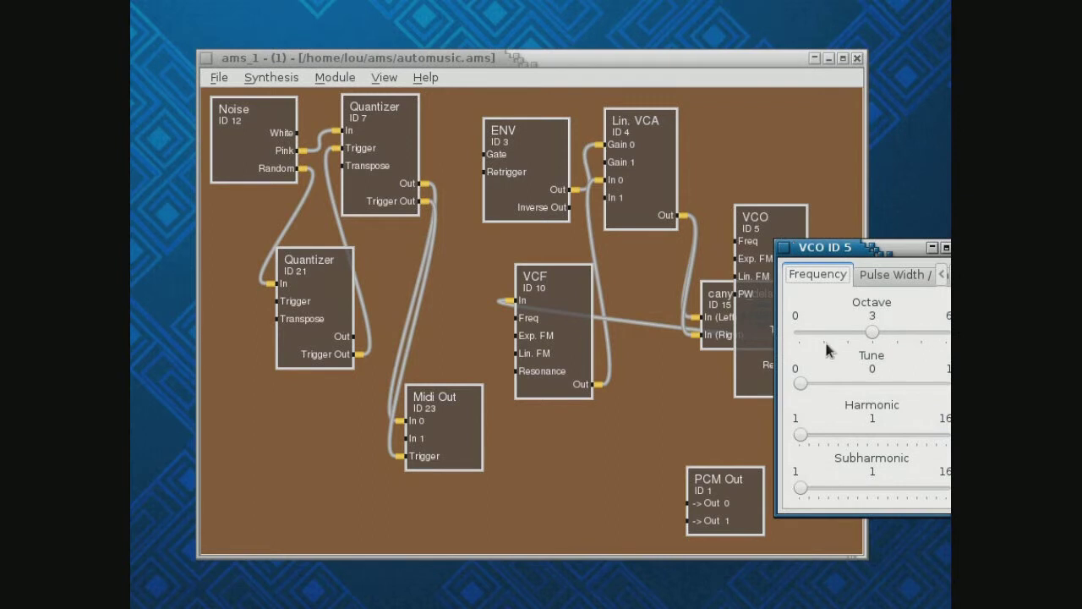
{"action": "left_click", "coordinate": [872, 247]}
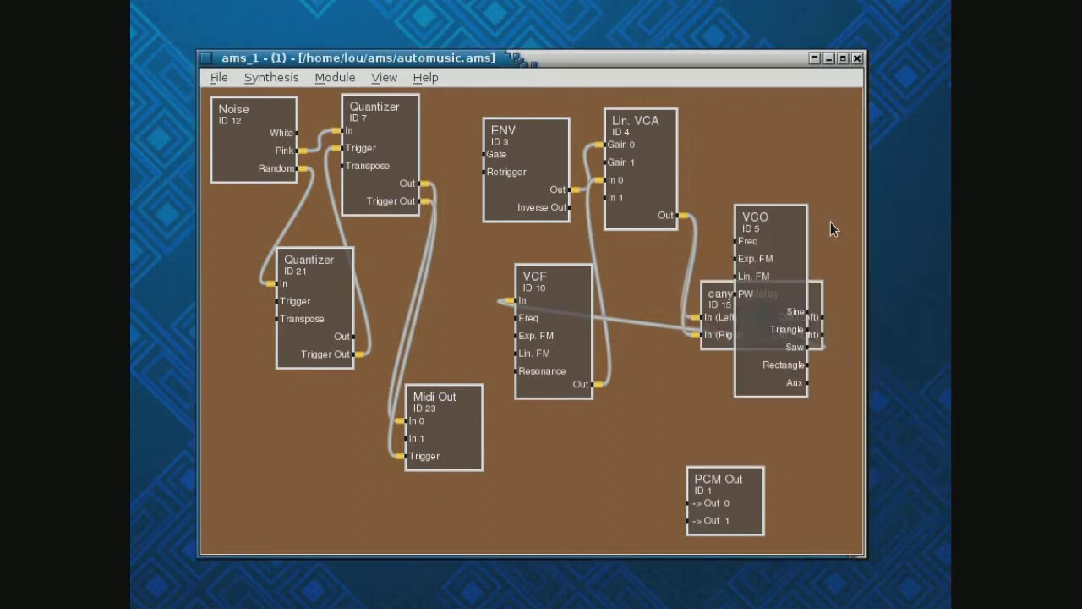
Step: Disconnect the Gain 0 and In 0 inputs of Lin. VCA and both inputs of canyon_delay
{"action": "right_click", "coordinate": [615, 145]}
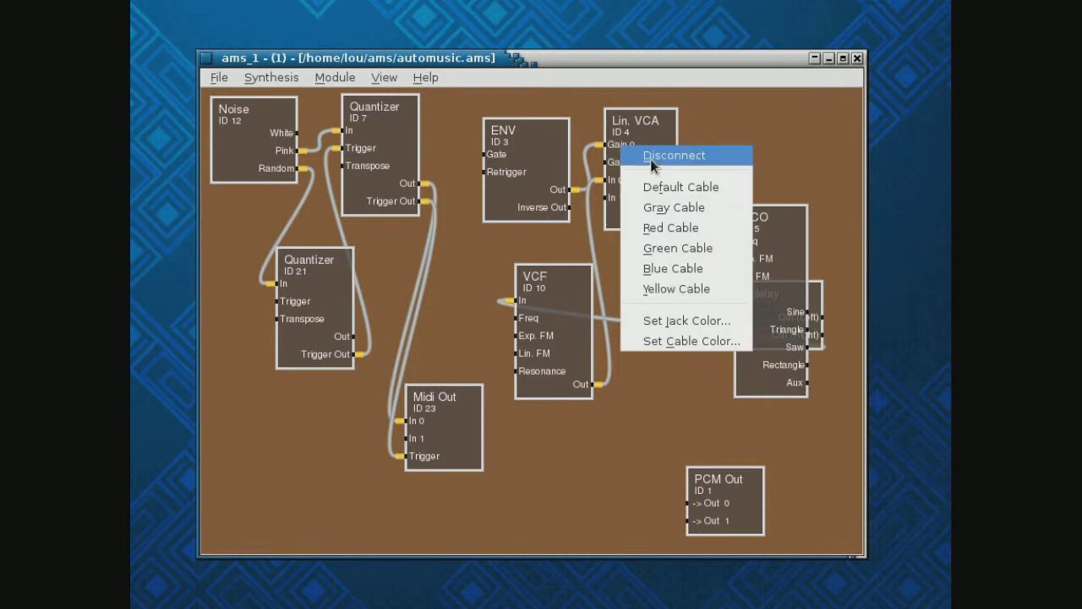
{"action": "left_click", "coordinate": [653, 157]}
{"action": "right_click", "coordinate": [633, 180]}
{"action": "left_click", "coordinate": [646, 189]}
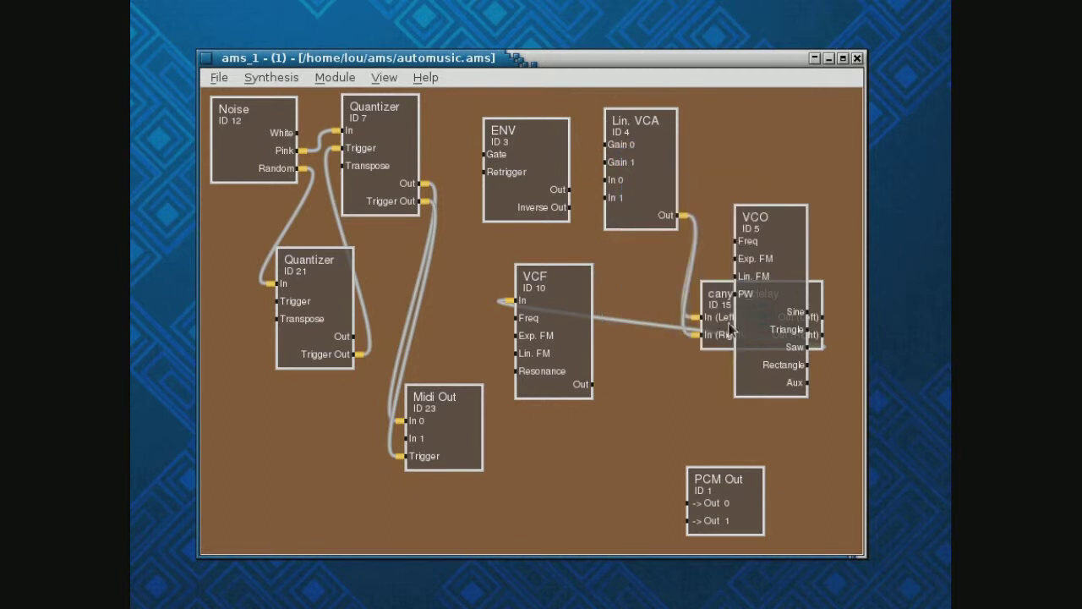
{"action": "right_click", "coordinate": [715, 338]}
{"action": "left_click", "coordinate": [742, 346]}
{"action": "right_click", "coordinate": [715, 318]}
{"action": "left_click", "coordinate": [739, 331]}
Step: Move VCO higher in the patch and disconnect VCF's In input from VCO's Saw output
{"action": "left_click_drag", "start_coordinate": [776, 316], "coordinate": [765, 216]}
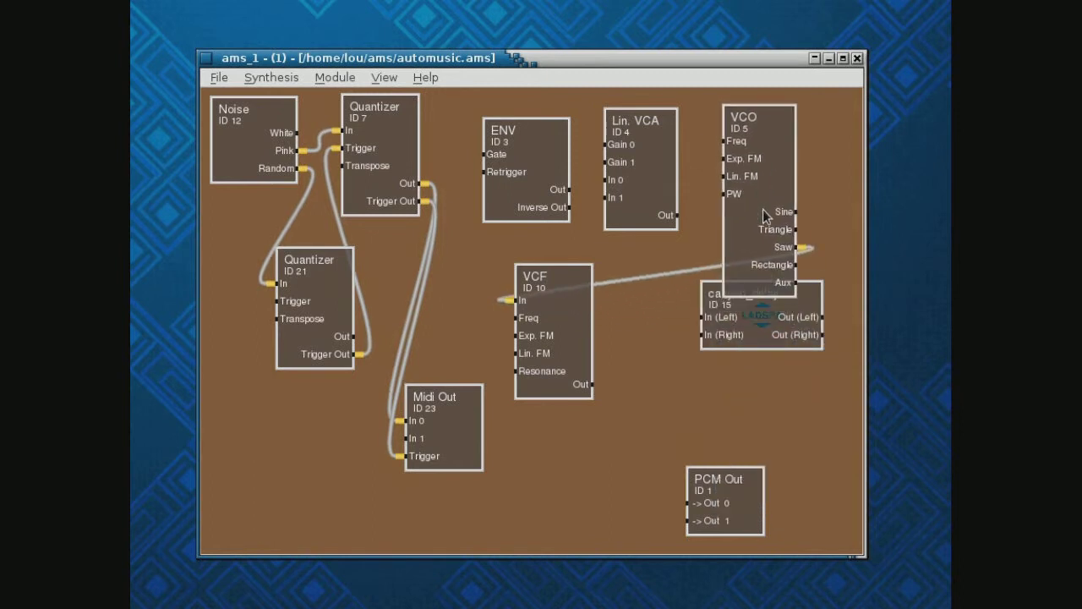
{"action": "left_click", "coordinate": [779, 251]}
{"action": "right_click", "coordinate": [526, 303]}
{"action": "left_click", "coordinate": [554, 313]}
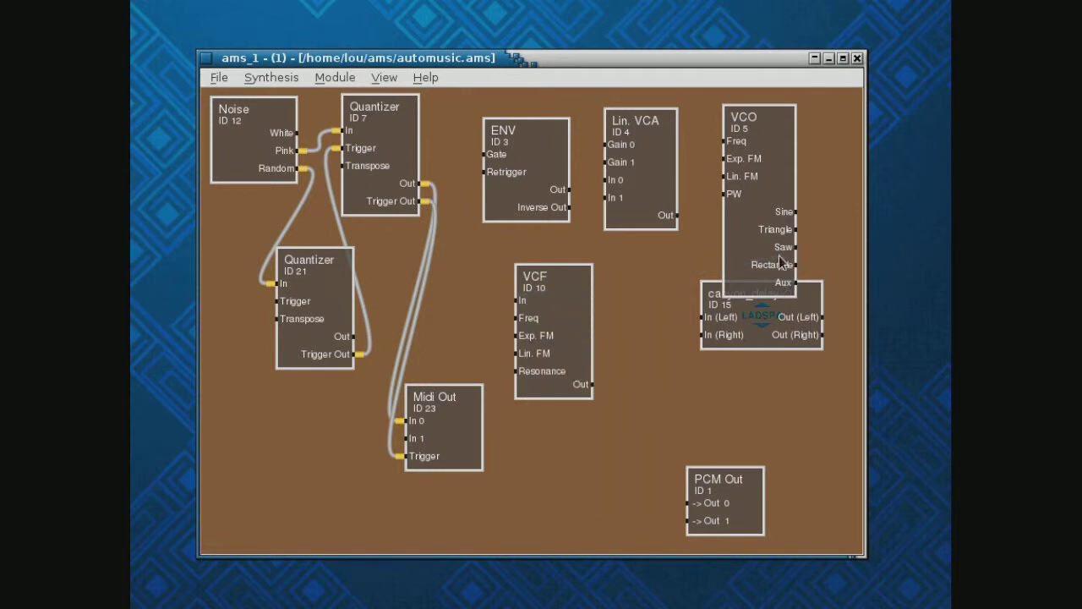
Step: Remove the unused VCF, ENV, Lin. VCA, VCO and canyon_delay modules from the patch
{"action": "double_click", "coordinate": [573, 323]}
{"action": "left_click", "coordinate": [609, 434]}
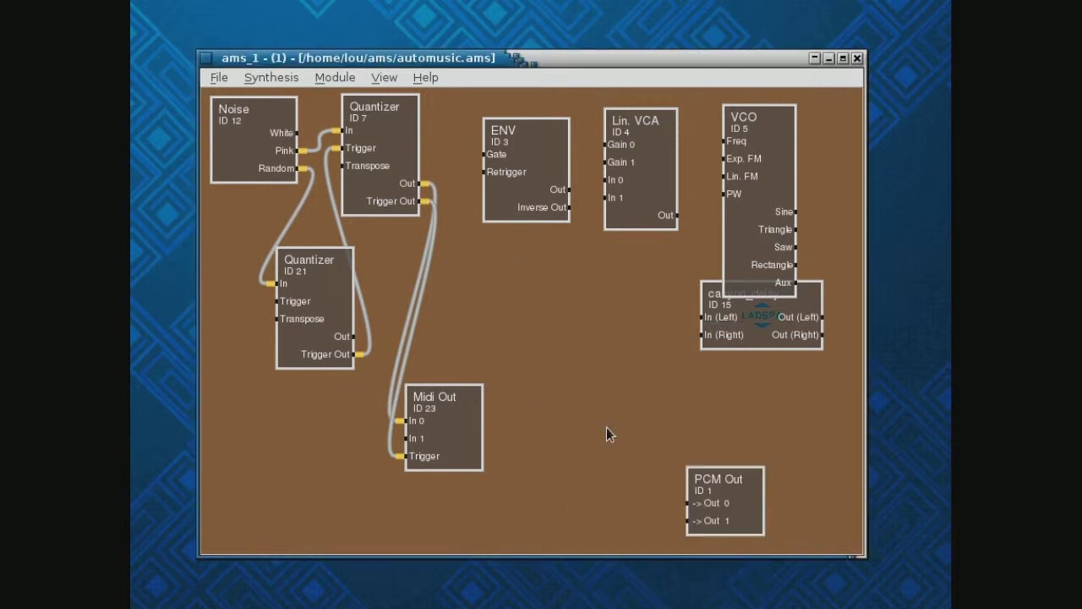
{"action": "double_click", "coordinate": [546, 174]}
{"action": "left_click", "coordinate": [643, 574]}
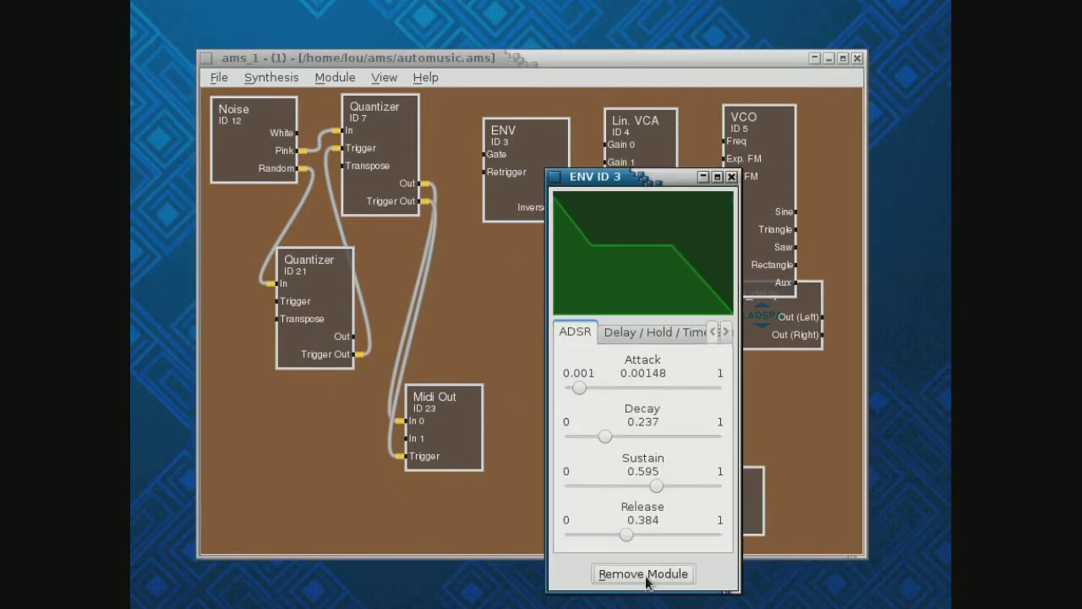
{"action": "double_click", "coordinate": [648, 191]}
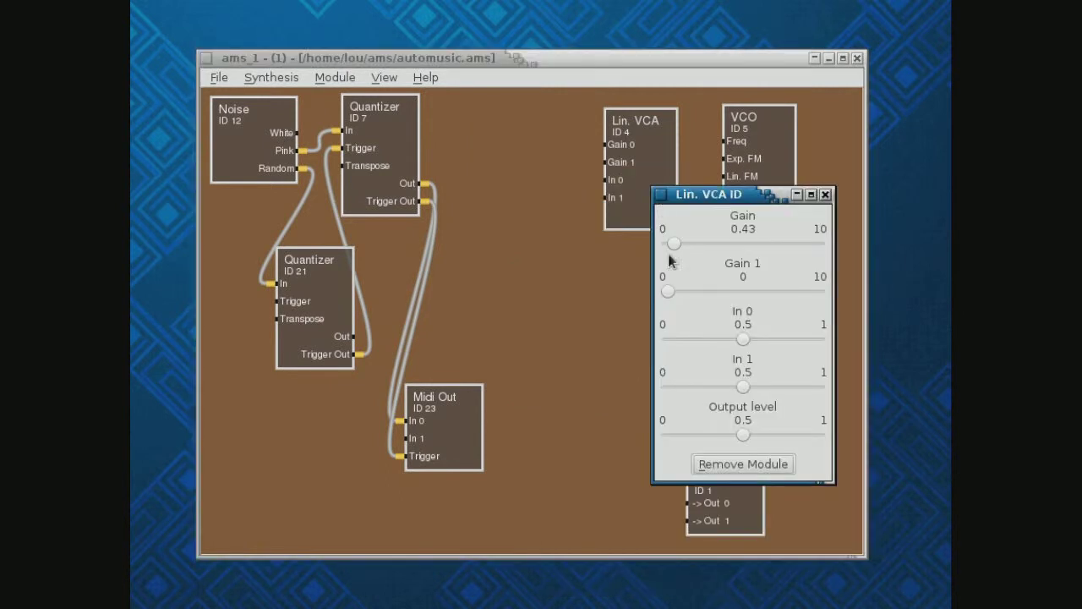
{"action": "left_click", "coordinate": [716, 464]}
{"action": "left_click_drag", "start_coordinate": [758, 216], "coordinate": [570, 193]}
{"action": "double_click", "coordinate": [571, 230]}
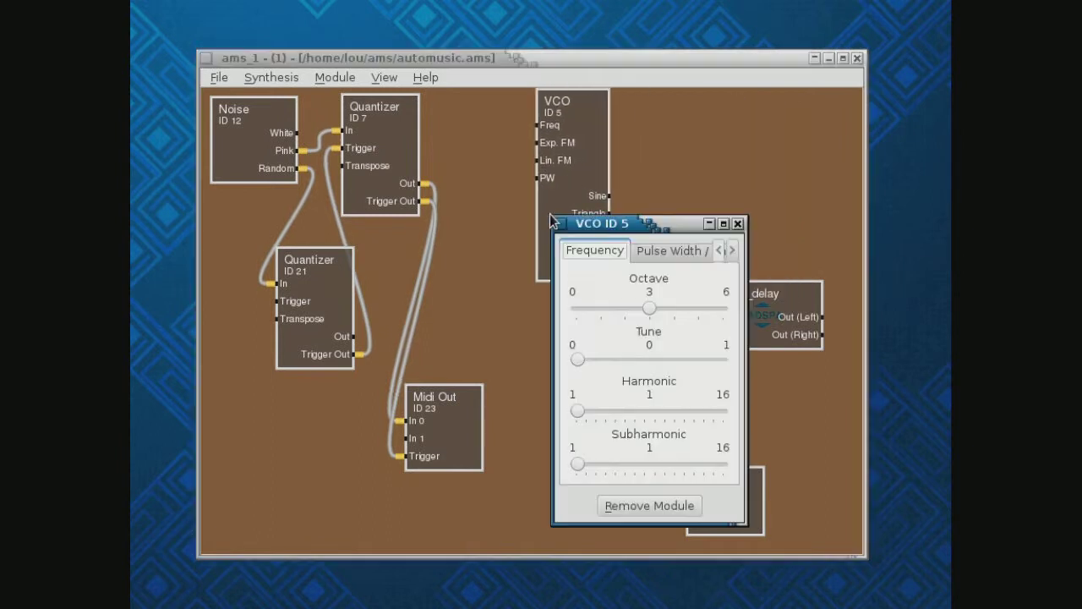
{"action": "left_click", "coordinate": [622, 510]}
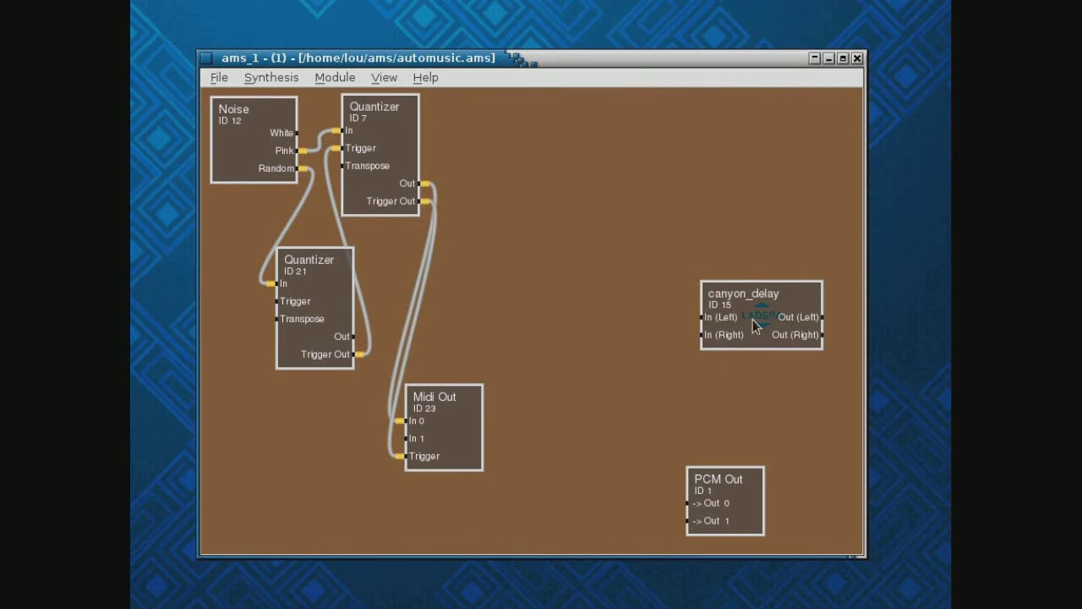
{"action": "double_click", "coordinate": [758, 321]}
{"action": "left_click", "coordinate": [663, 604]}
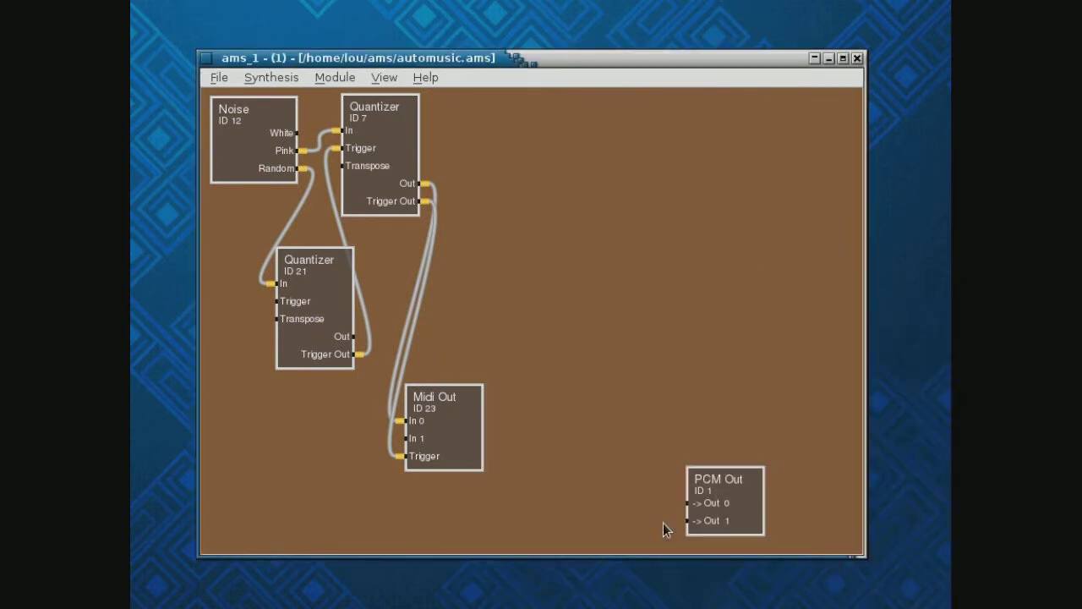
Step: Place Midi Out beside Quantizer ID 7 and shift both Quantizer modules to tidy the cable layout
{"action": "left_click_drag", "start_coordinate": [450, 422], "coordinate": [580, 164]}
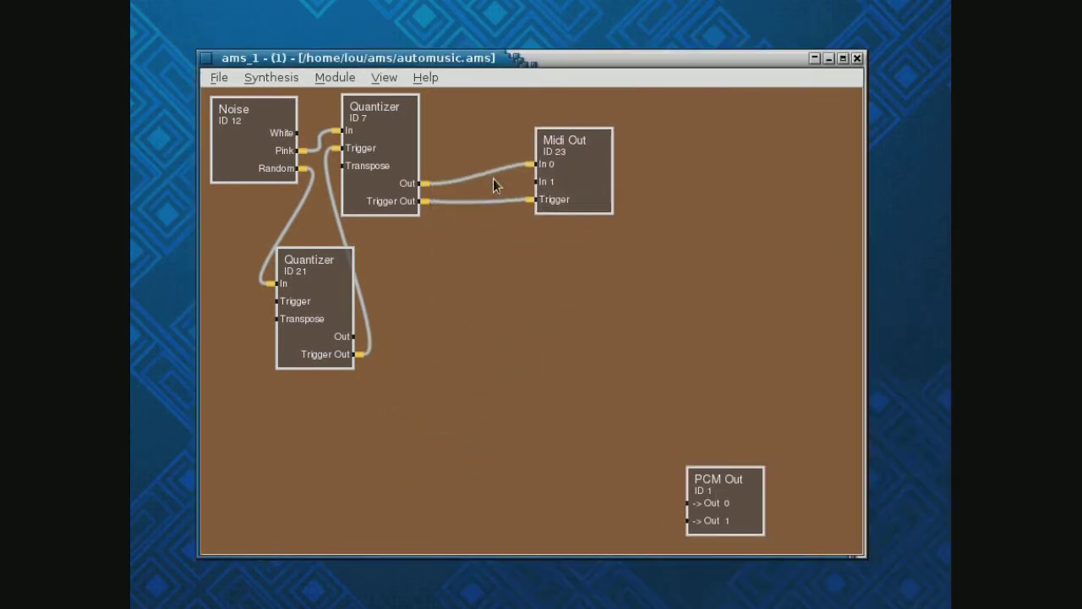
{"action": "left_click_drag", "start_coordinate": [390, 141], "coordinate": [449, 135]}
{"action": "left_click_drag", "start_coordinate": [339, 271], "coordinate": [362, 241]}
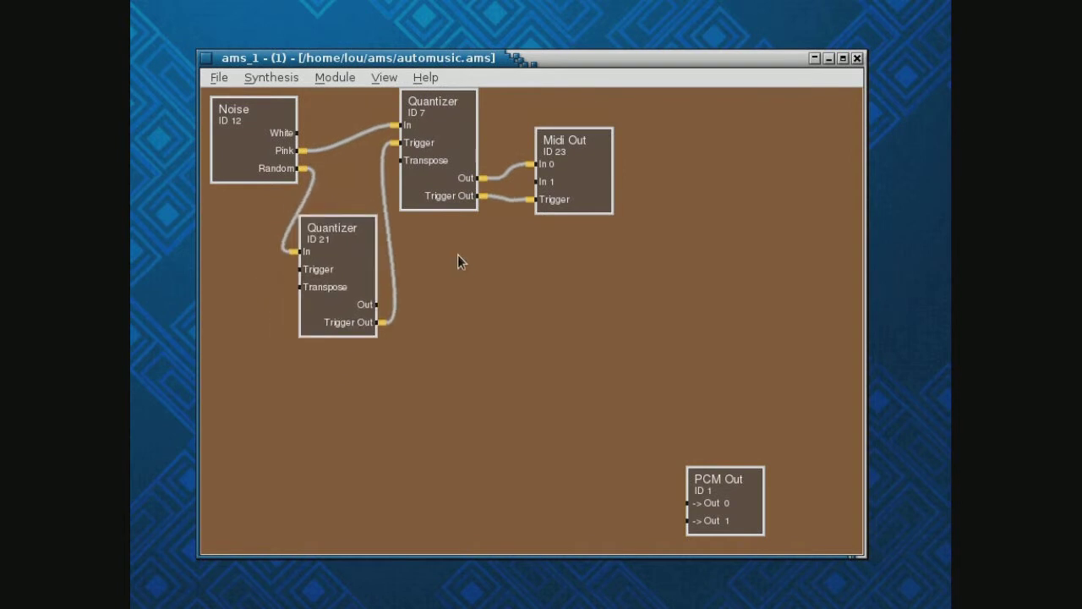
Step: Switch to the JACK Connections window, disconnect the ams_1 audio output from system, and minimize the window
{"action": "key", "text": "alt+Tab"}
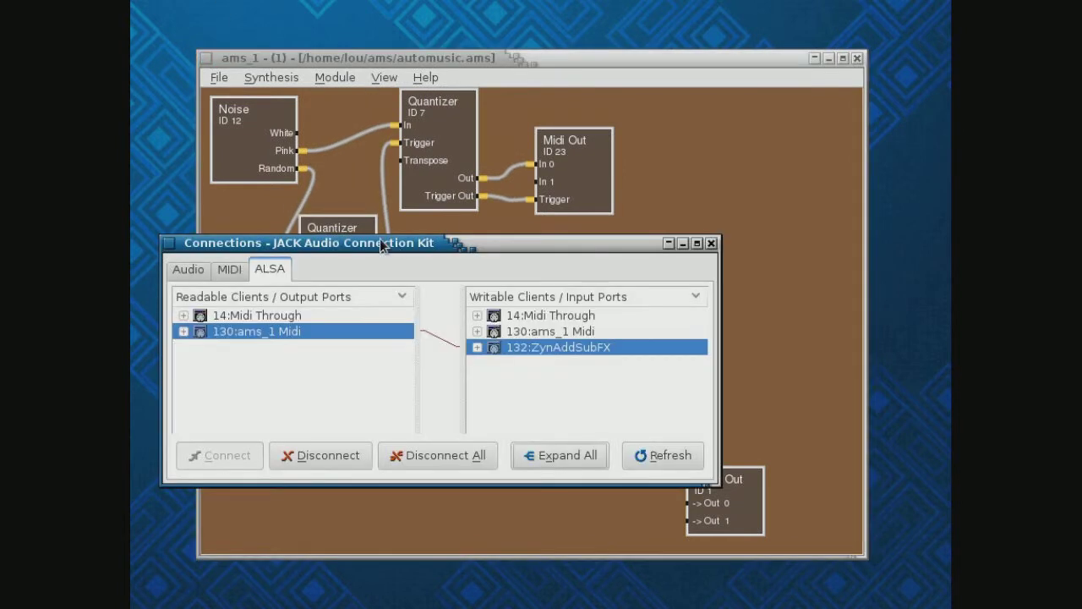
{"action": "left_click_drag", "start_coordinate": [381, 245], "coordinate": [417, 267]}
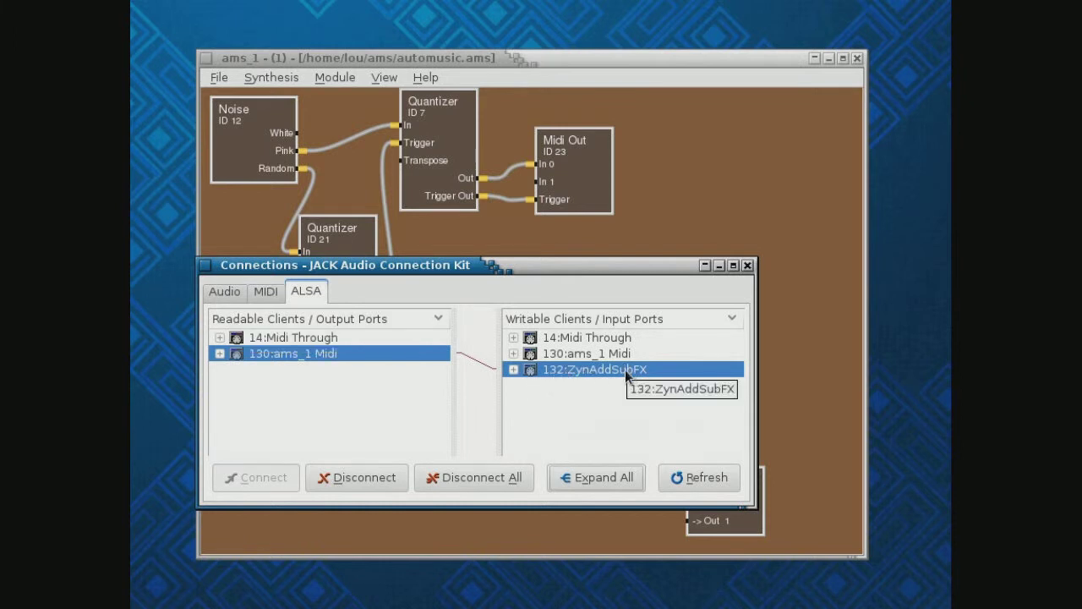
{"action": "left_click", "coordinate": [225, 292]}
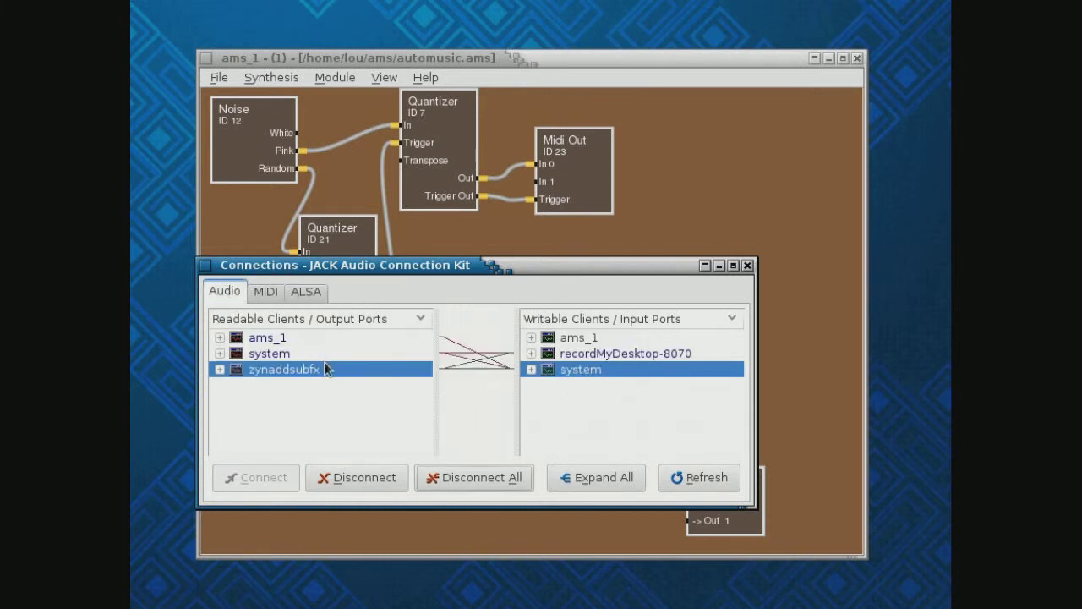
{"action": "left_click", "coordinate": [267, 338]}
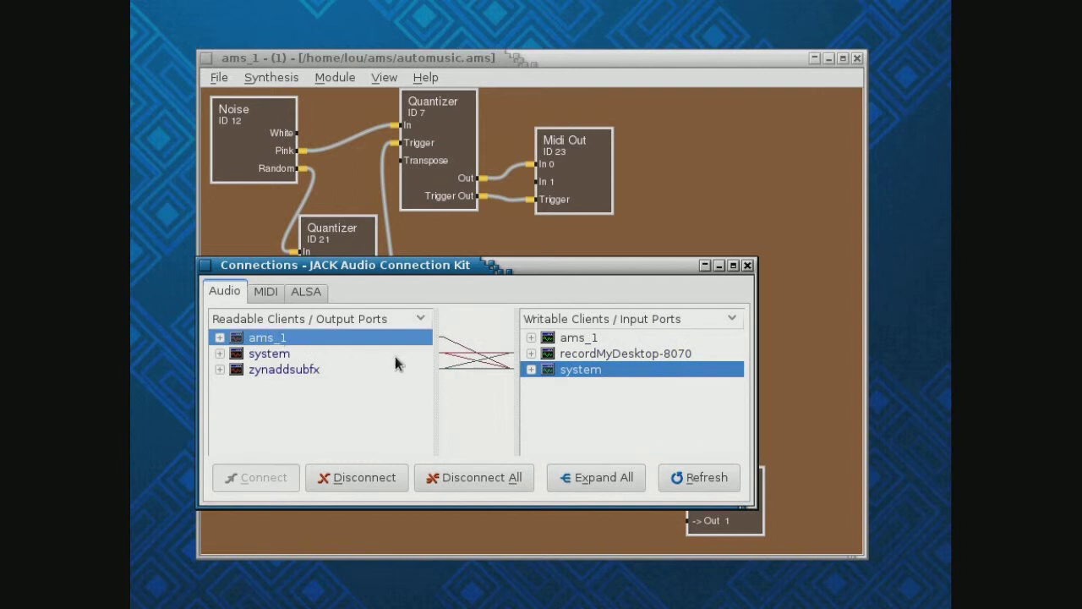
{"action": "left_click", "coordinate": [356, 479]}
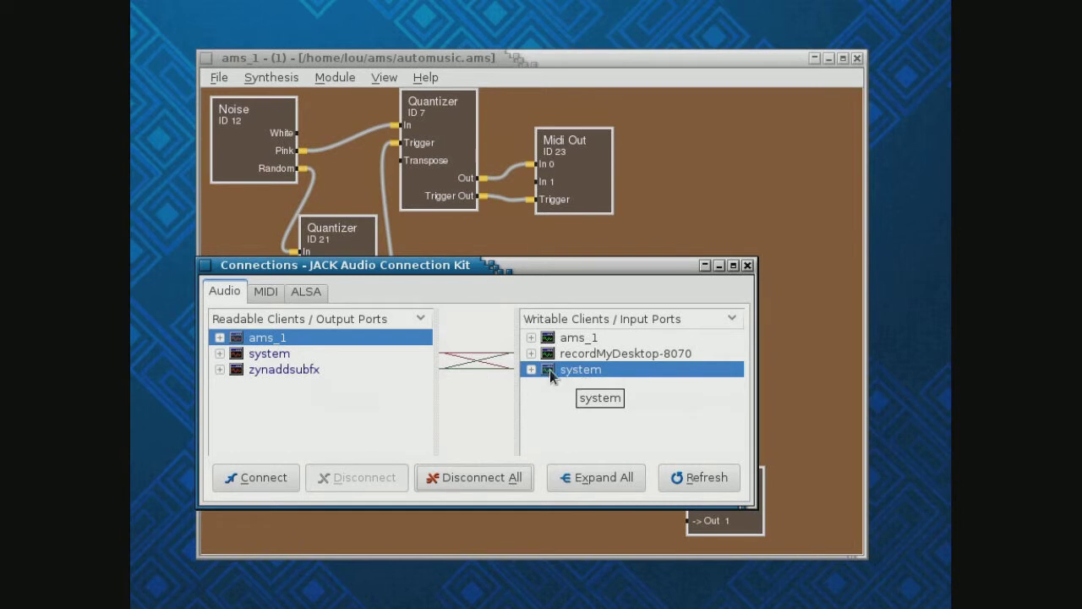
{"action": "left_click", "coordinate": [718, 267]}
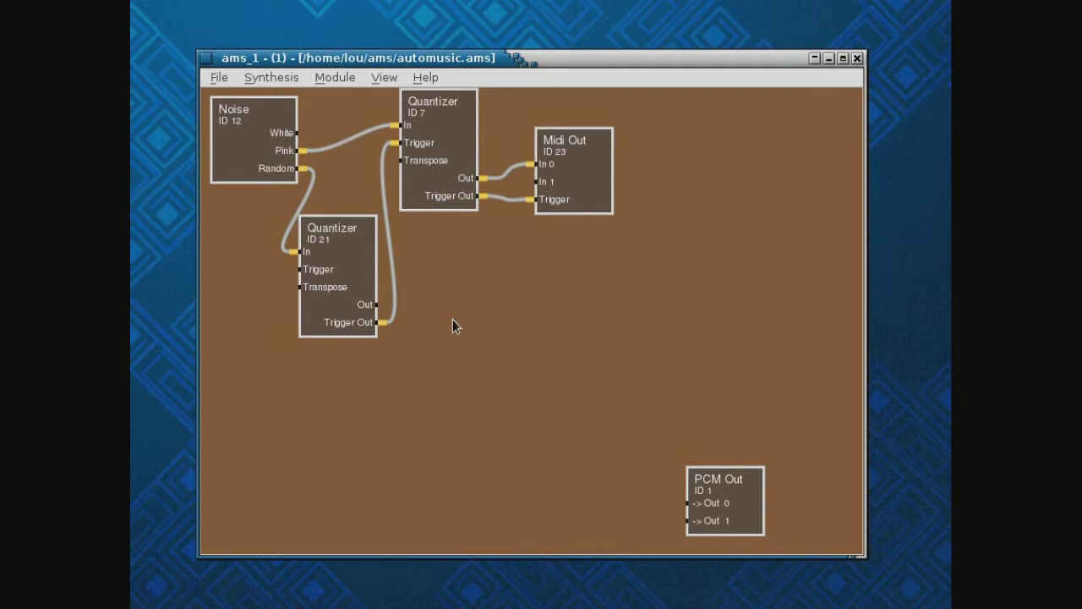
Step: Nudge Quantizer ID 21 slightly upward and open the MIDI settings of the Midi Out module
{"action": "left_click_drag", "start_coordinate": [353, 270], "coordinate": [358, 256]}
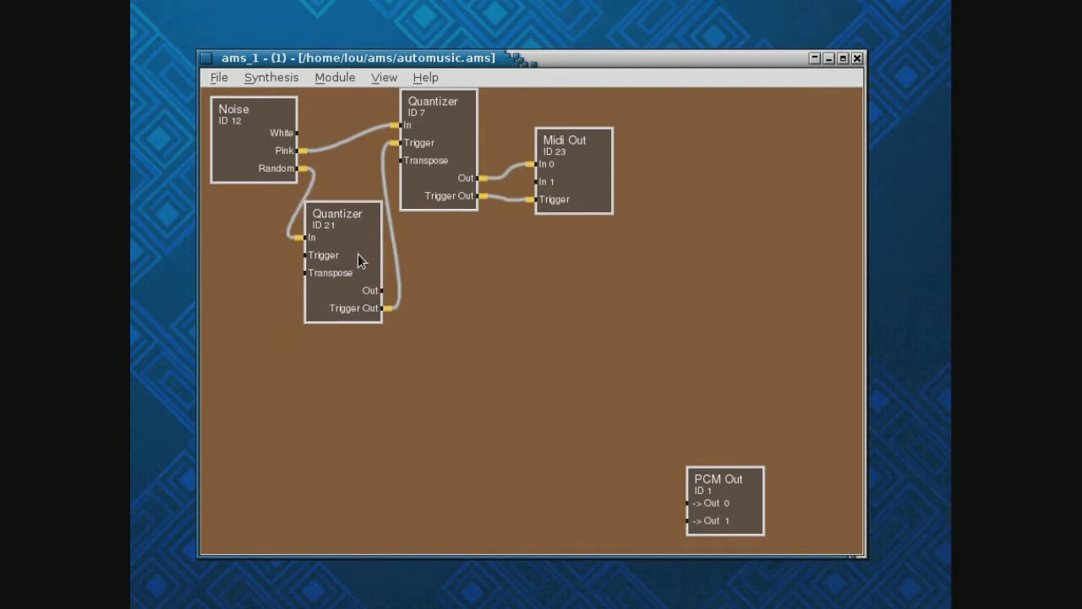
{"action": "double_click", "coordinate": [580, 188]}
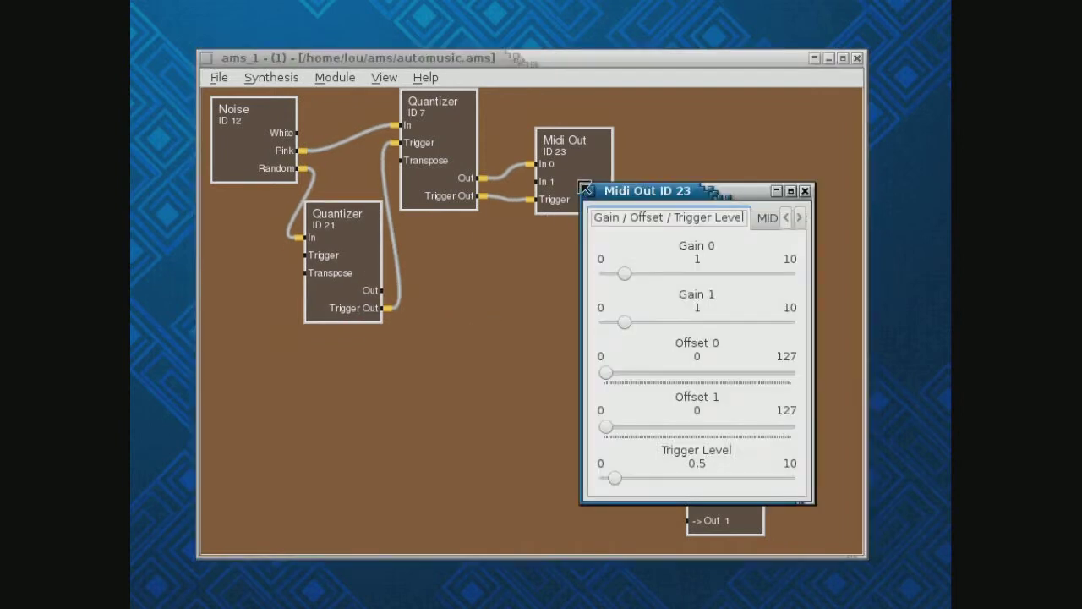
{"action": "left_click", "coordinate": [769, 219]}
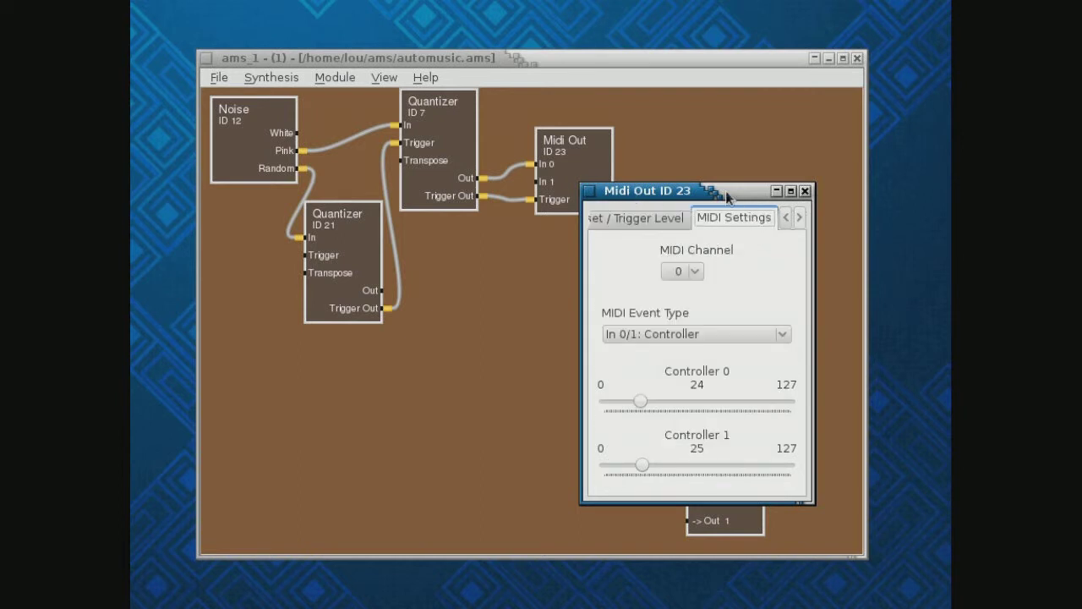
{"action": "left_click_drag", "start_coordinate": [725, 192], "coordinate": [679, 182]}
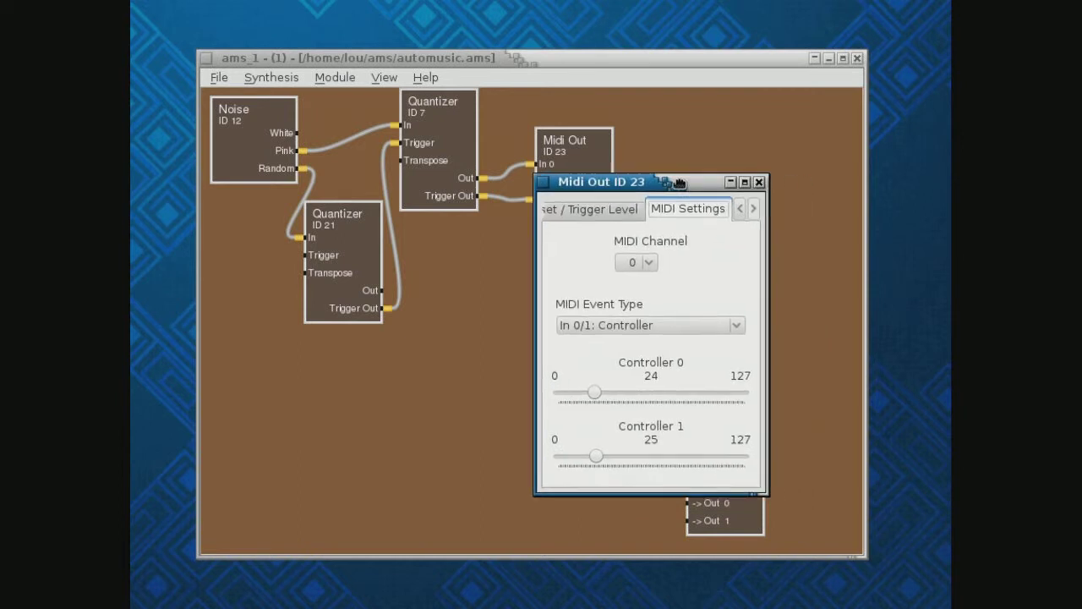
Step: Look through the MIDI channels available for Midi Out ID 23, leaving the selection as it is
{"action": "left_click", "coordinate": [649, 265]}
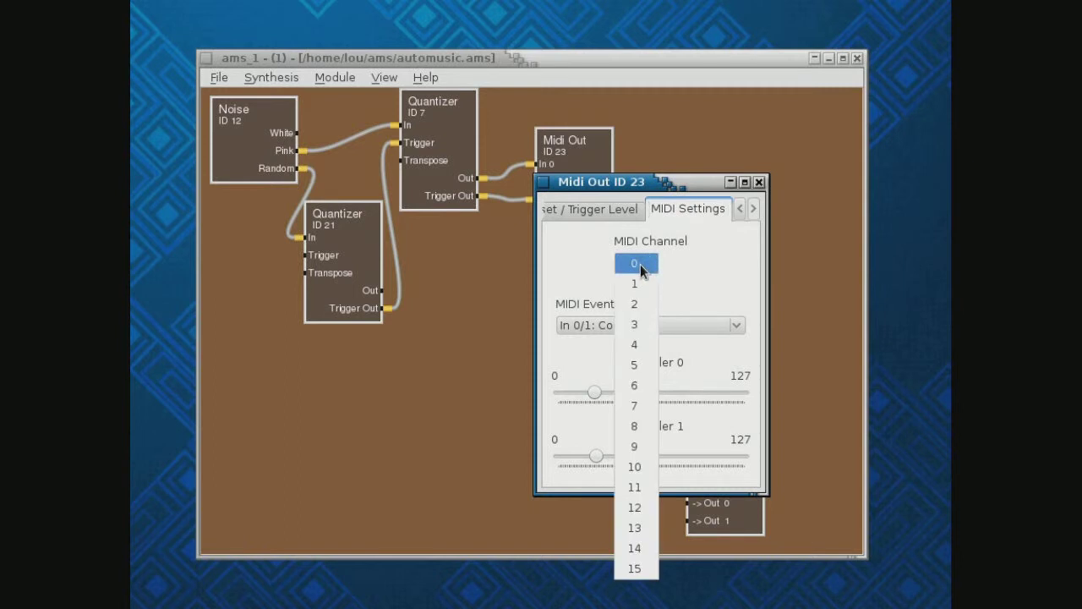
{"action": "left_click", "coordinate": [720, 272]}
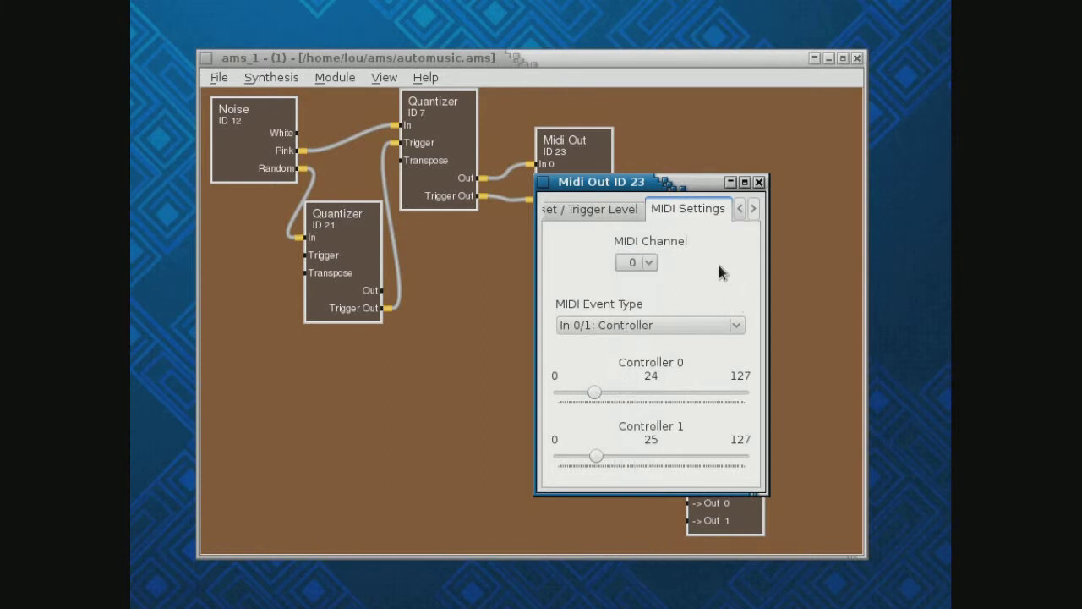
{"action": "left_click", "coordinate": [649, 262]}
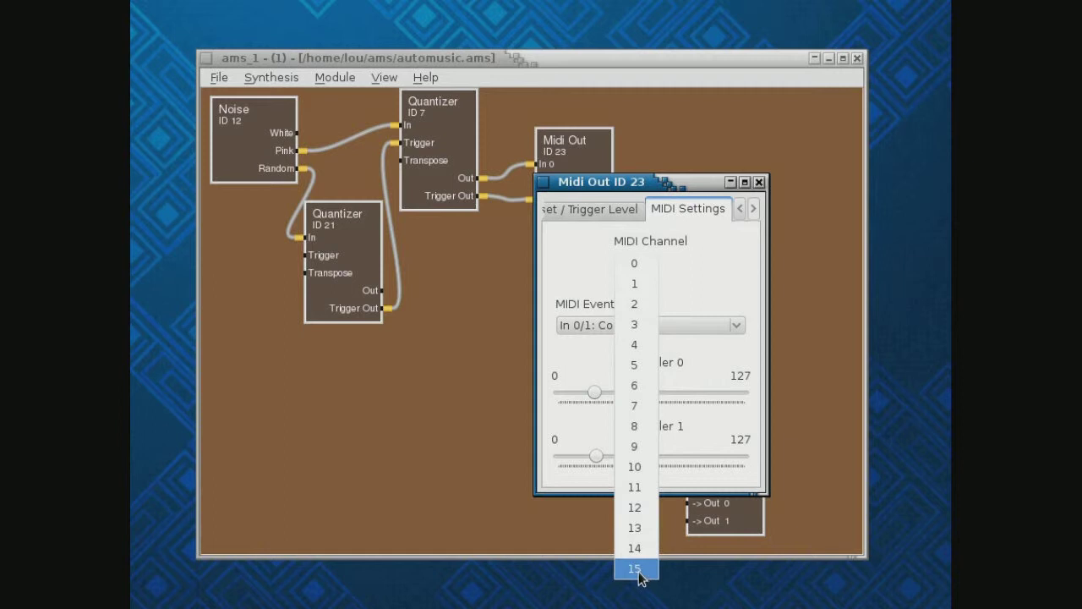
{"action": "left_click", "coordinate": [490, 515]}
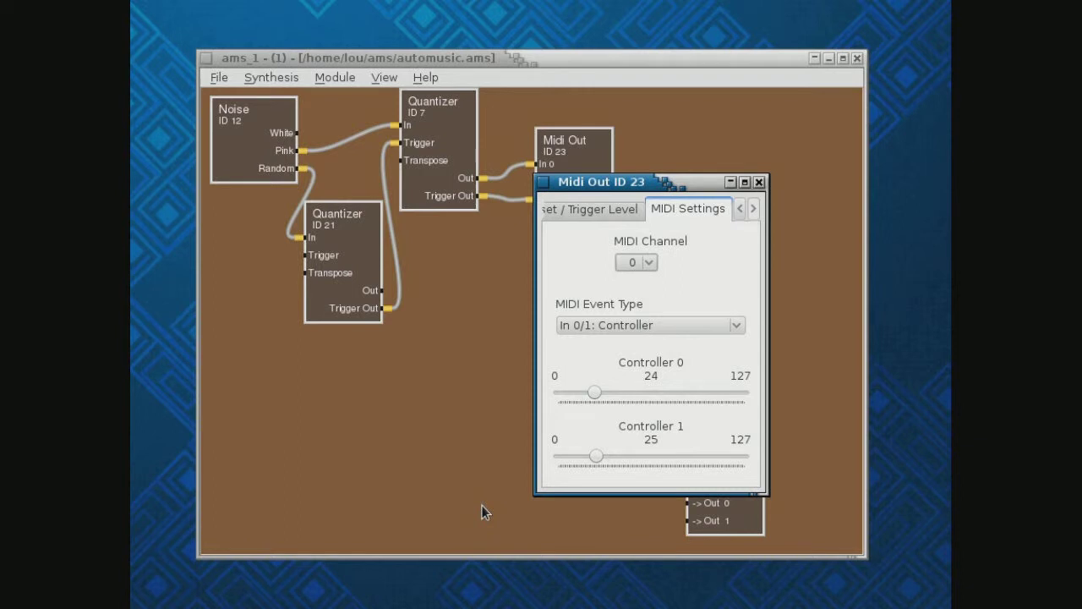
Step: Set the MIDI event type of Midi Out ID 23 to In 0/1: Note and move its settings window off the modules
{"action": "left_click", "coordinate": [737, 329]}
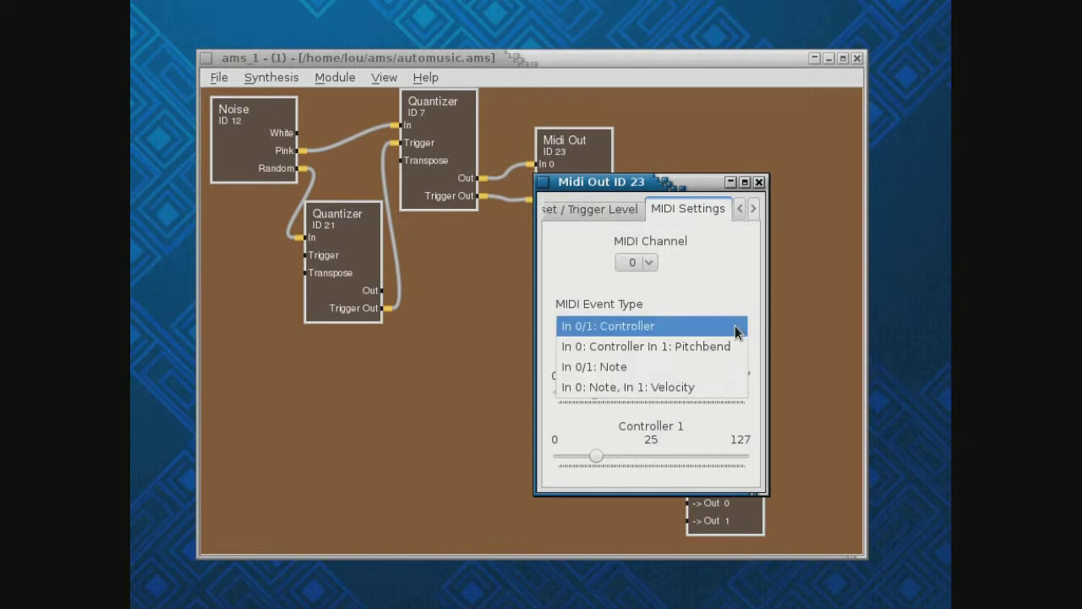
{"action": "left_click", "coordinate": [724, 370]}
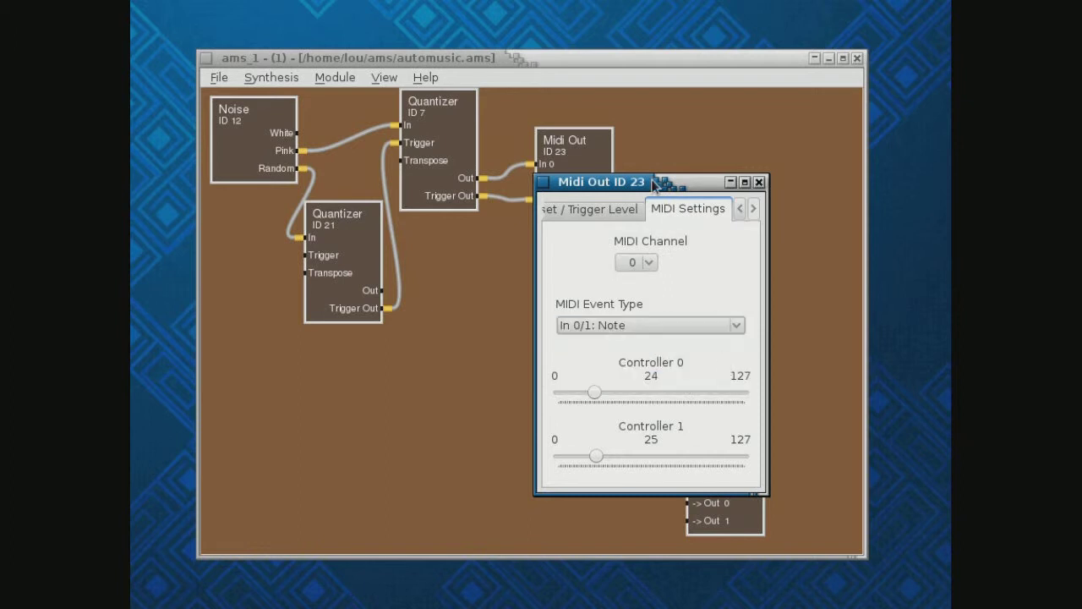
{"action": "left_click_drag", "start_coordinate": [653, 181], "coordinate": [709, 148]}
{"action": "left_click_drag", "start_coordinate": [738, 104], "coordinate": [737, 101]}
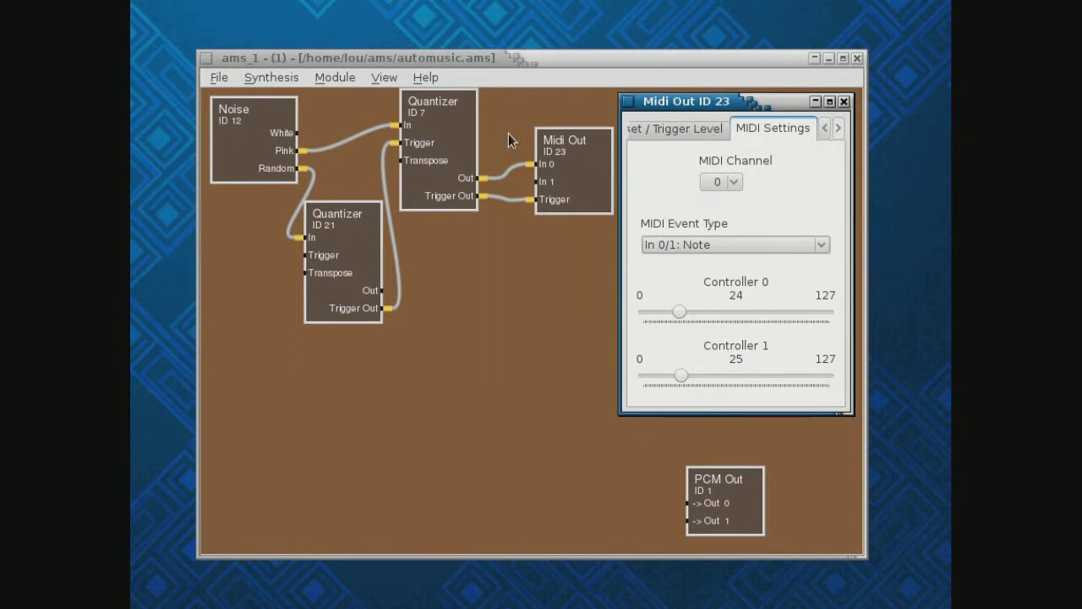
Step: Bring ZynAddSubFX into view to check its MIDI receive channel, move it back aside, and close the Midi Out ID 23 settings
{"action": "left_click_drag", "start_coordinate": [233, 120], "coordinate": [479, 114]}
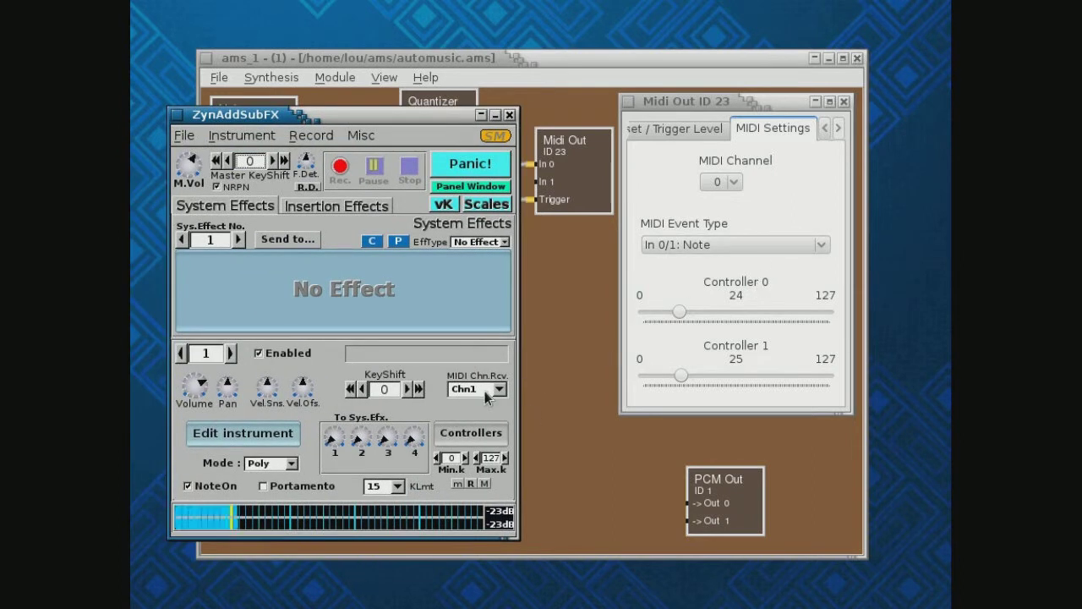
{"action": "left_click_drag", "start_coordinate": [348, 117], "coordinate": [131, 117]}
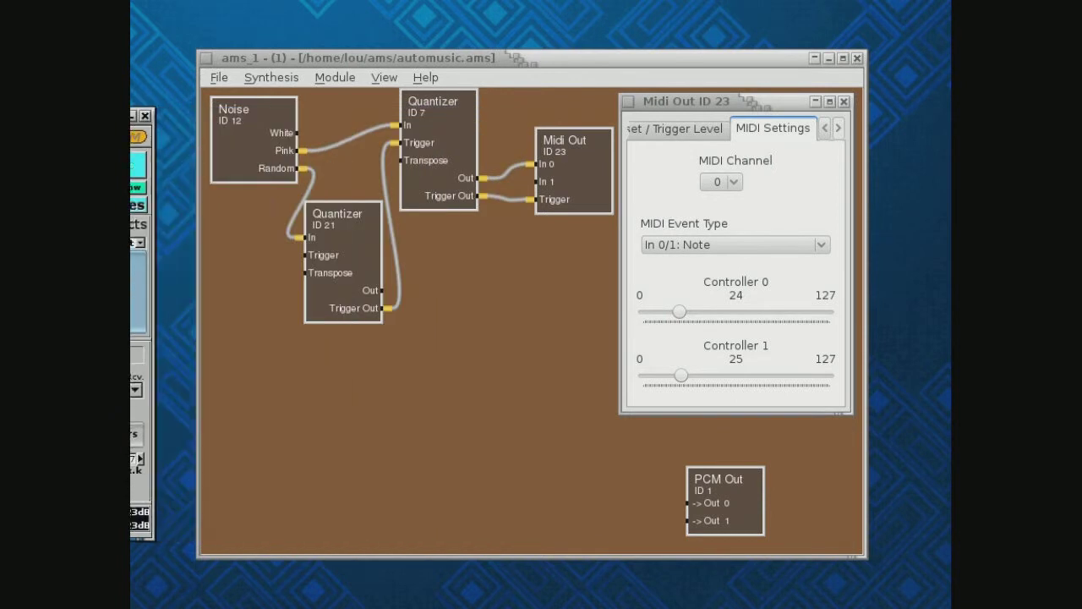
{"action": "left_click", "coordinate": [843, 102]}
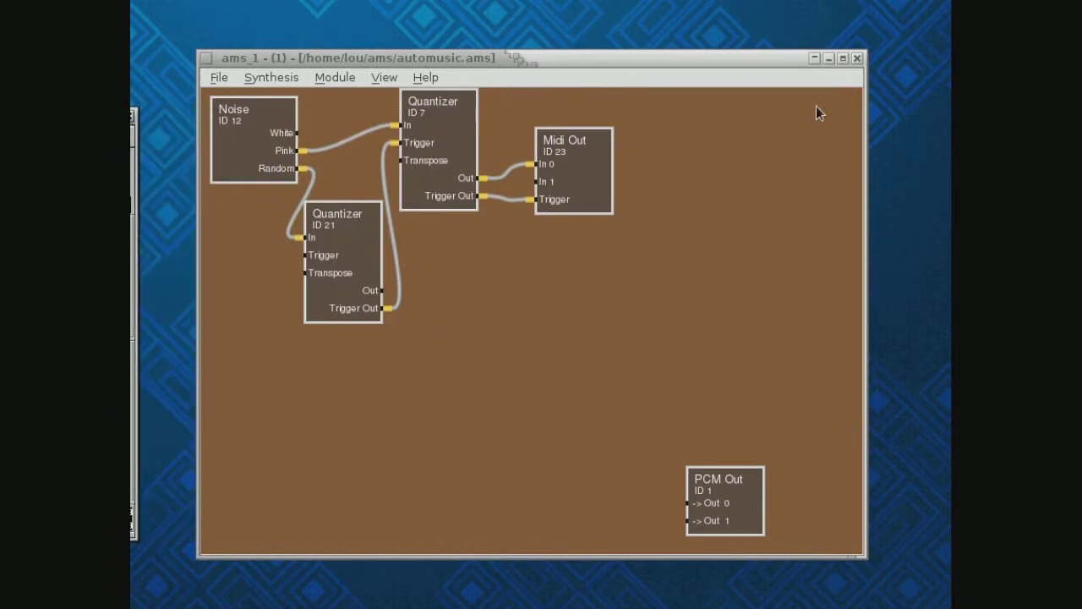
Step: Add a Noise / Random module below the existing chain and a Quantizer module to the right of it
{"action": "left_click", "coordinate": [340, 75]}
{"action": "mouse_move", "coordinate": [346, 97]}
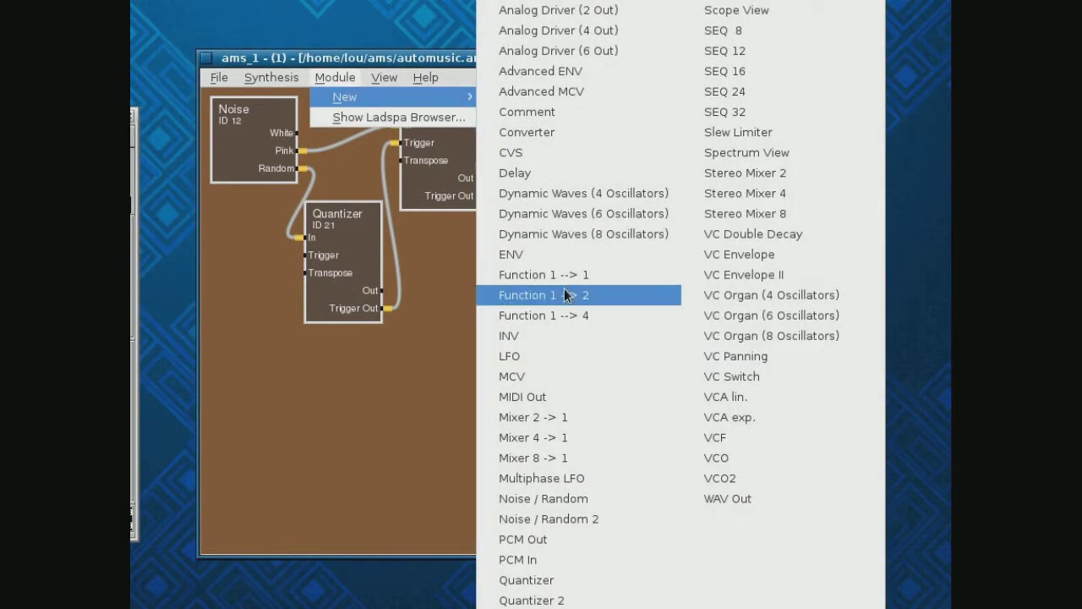
{"action": "left_click", "coordinate": [579, 501]}
{"action": "left_click", "coordinate": [282, 454]}
{"action": "left_click", "coordinate": [334, 77]}
{"action": "mouse_move", "coordinate": [360, 96]}
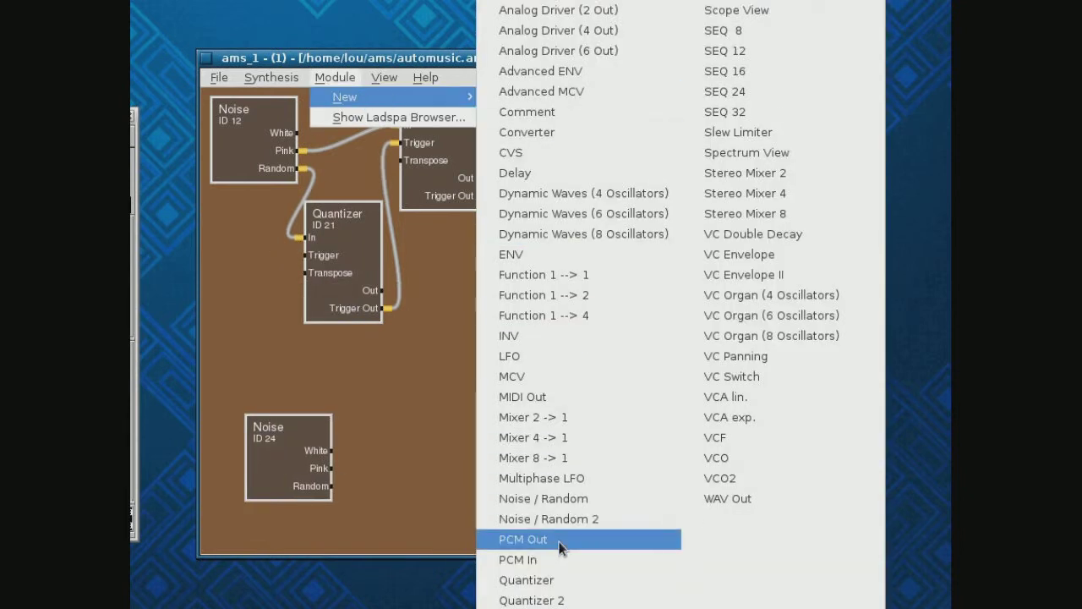
{"action": "left_click", "coordinate": [559, 580]}
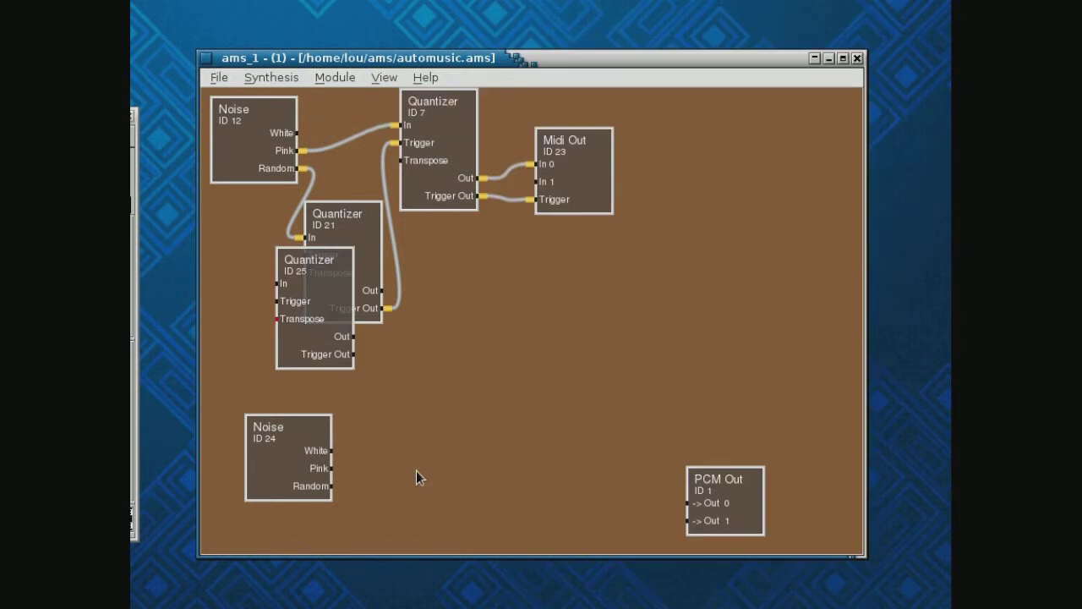
{"action": "left_click_drag", "start_coordinate": [330, 301], "coordinate": [464, 398]}
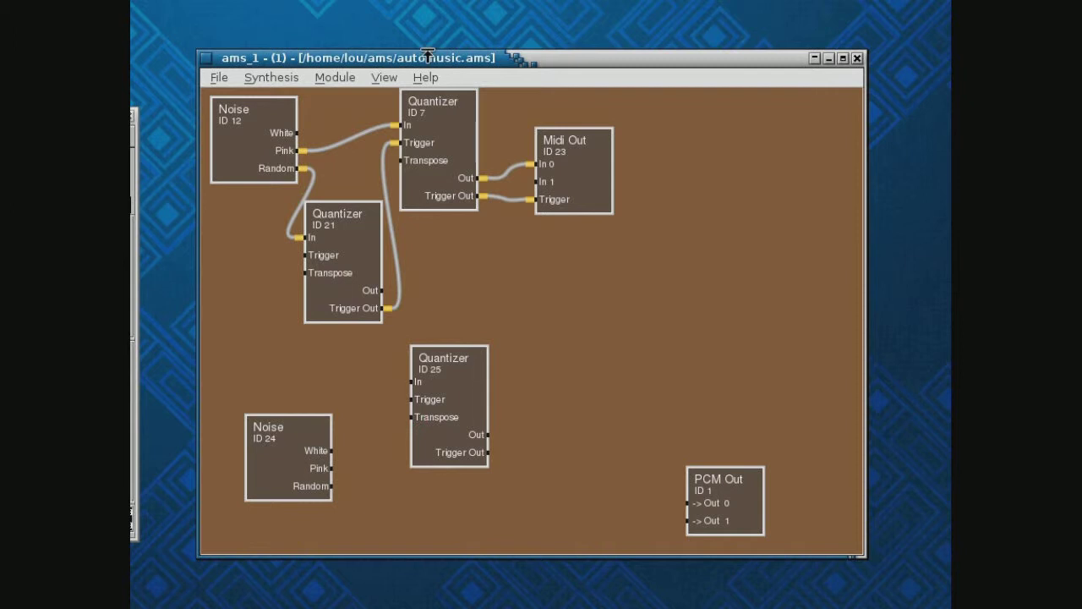
Step: Add another Quantizer to the right of Quantizer ID 25 and shift ID 25 lower to stagger the two modules
{"action": "left_click", "coordinate": [334, 79]}
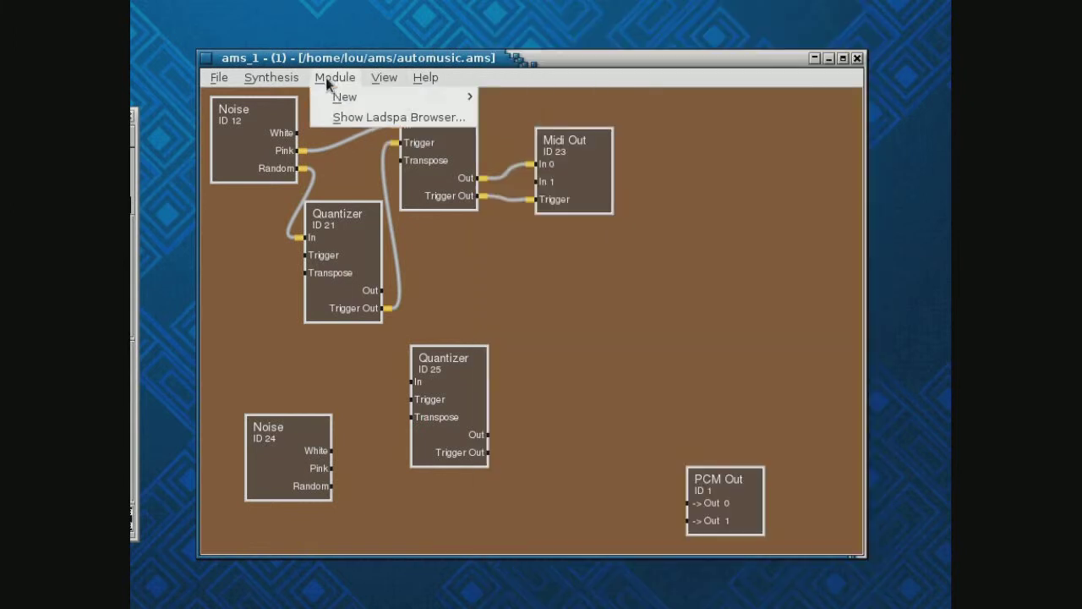
{"action": "mouse_move", "coordinate": [343, 98]}
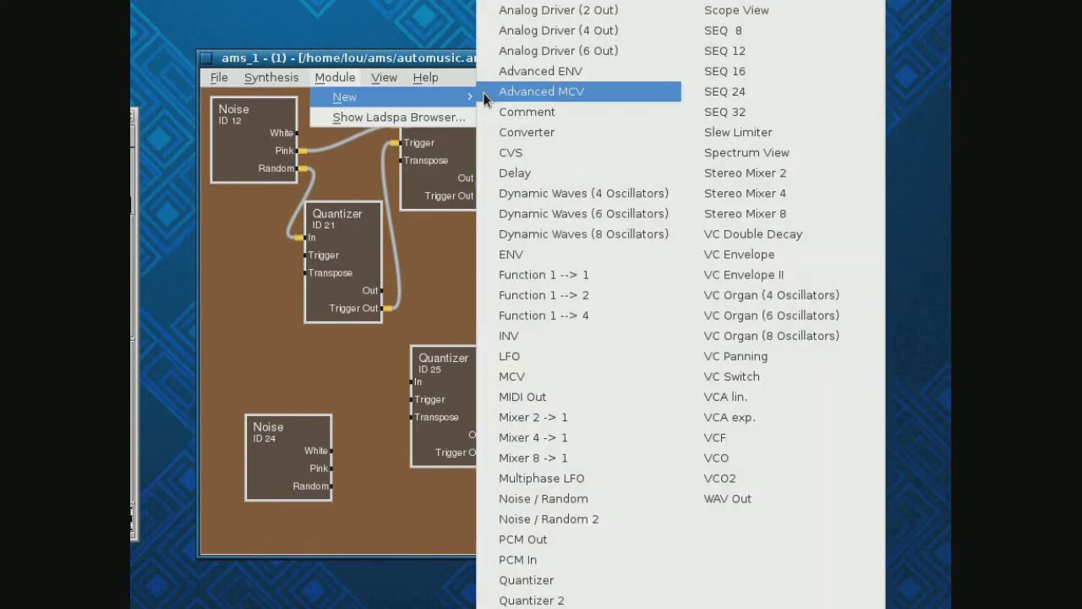
{"action": "left_click", "coordinate": [542, 590]}
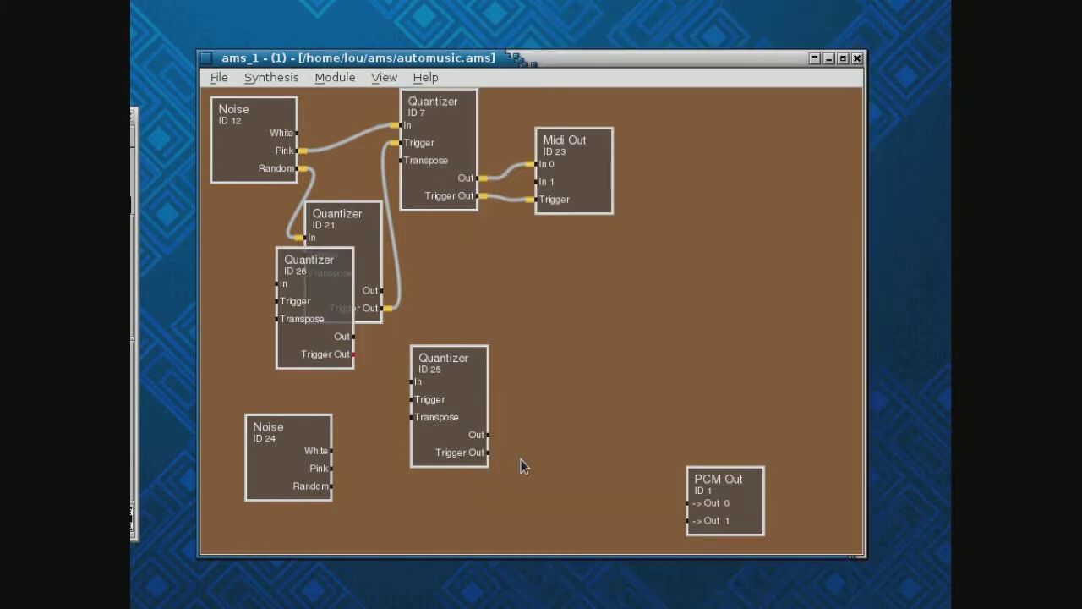
{"action": "left_click_drag", "start_coordinate": [311, 328], "coordinate": [556, 347]}
{"action": "left_click_drag", "start_coordinate": [454, 434], "coordinate": [447, 497]}
{"action": "left_click_drag", "start_coordinate": [544, 350], "coordinate": [527, 411]}
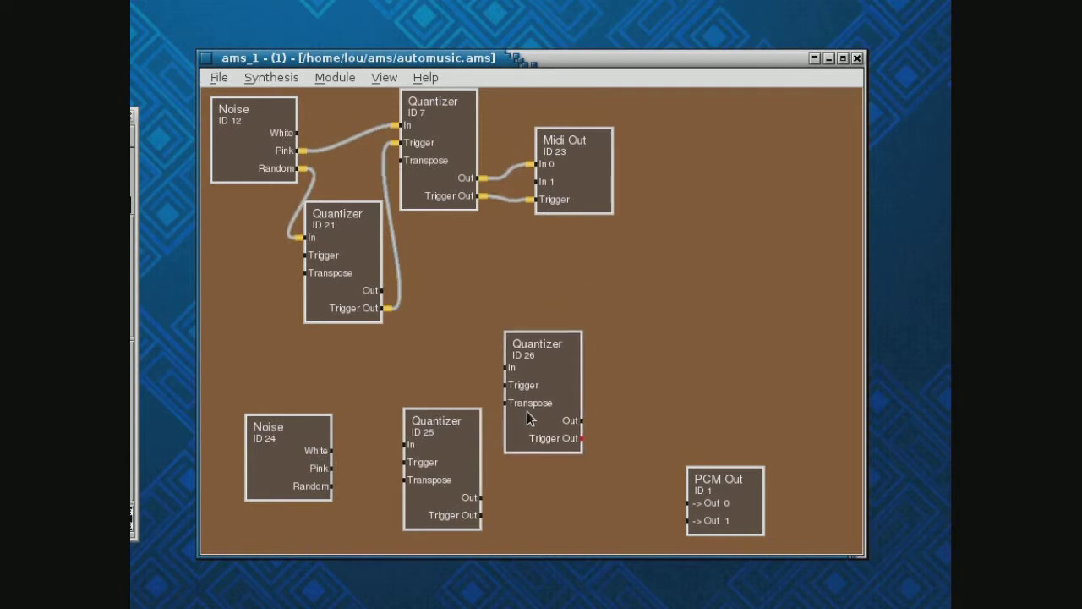
Step: Add a MIDI Out module beside Quantizer ID 26, connecting the quantizer's Out to In 0 and its Trigger Out to Trigger
{"action": "left_click", "coordinate": [339, 77]}
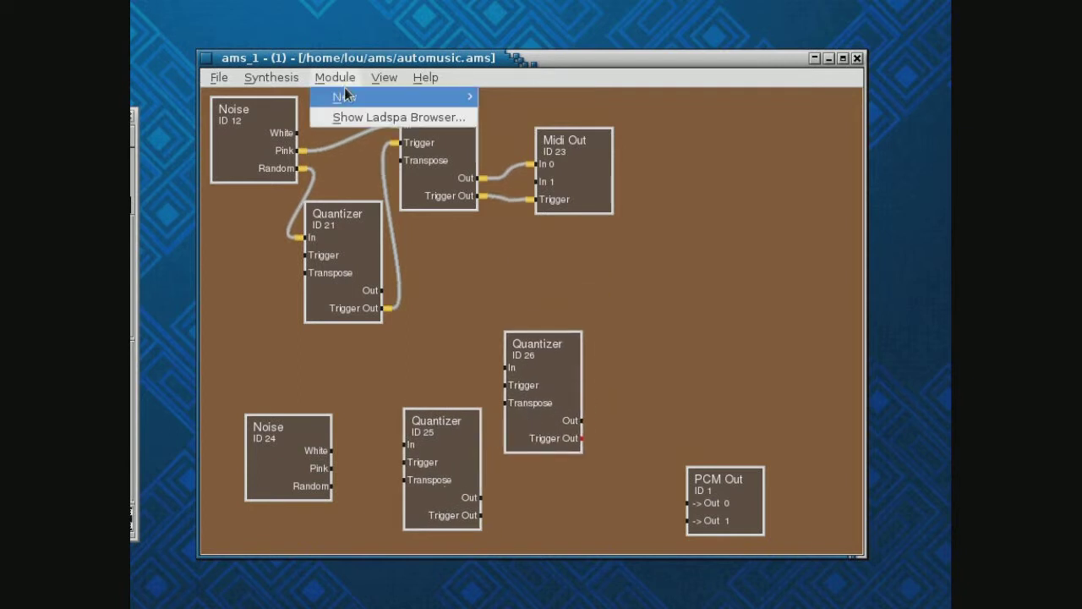
{"action": "mouse_move", "coordinate": [346, 96]}
{"action": "left_click", "coordinate": [552, 397]}
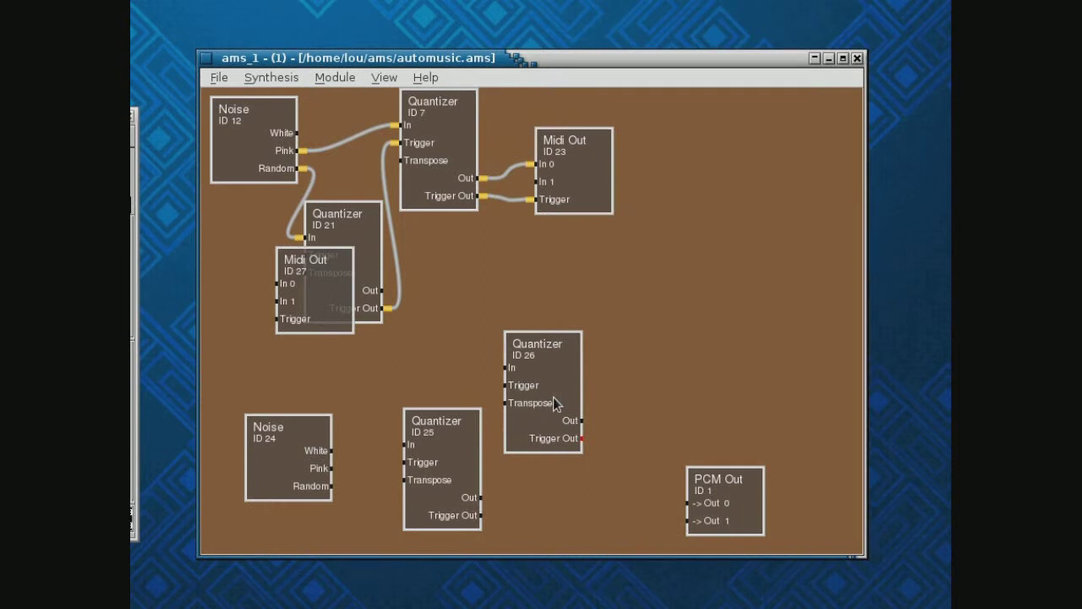
{"action": "left_click", "coordinate": [316, 325]}
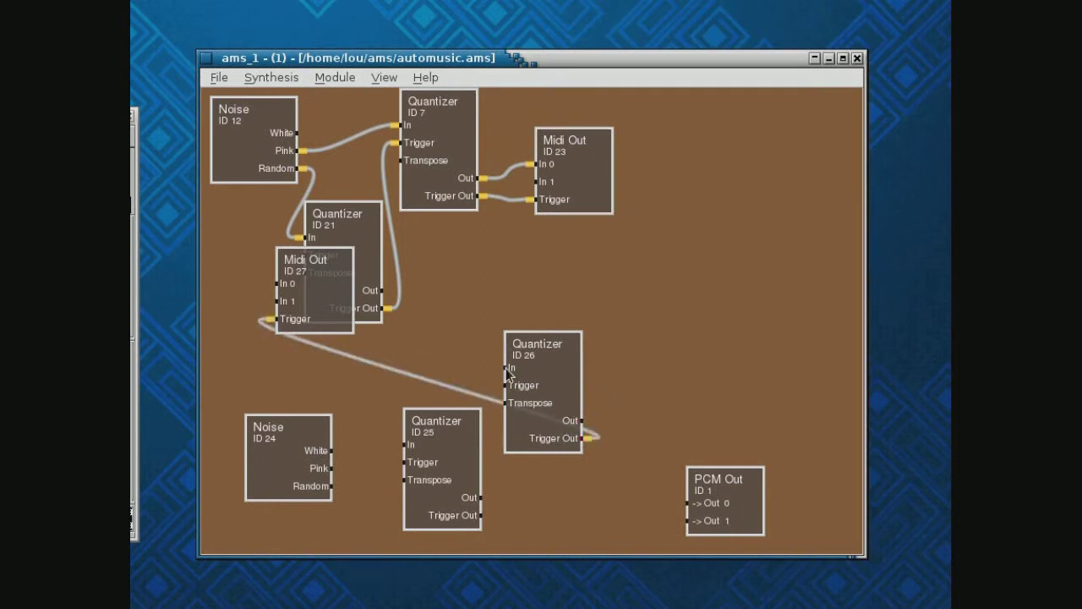
{"action": "left_click_drag", "start_coordinate": [305, 300], "coordinate": [710, 355]}
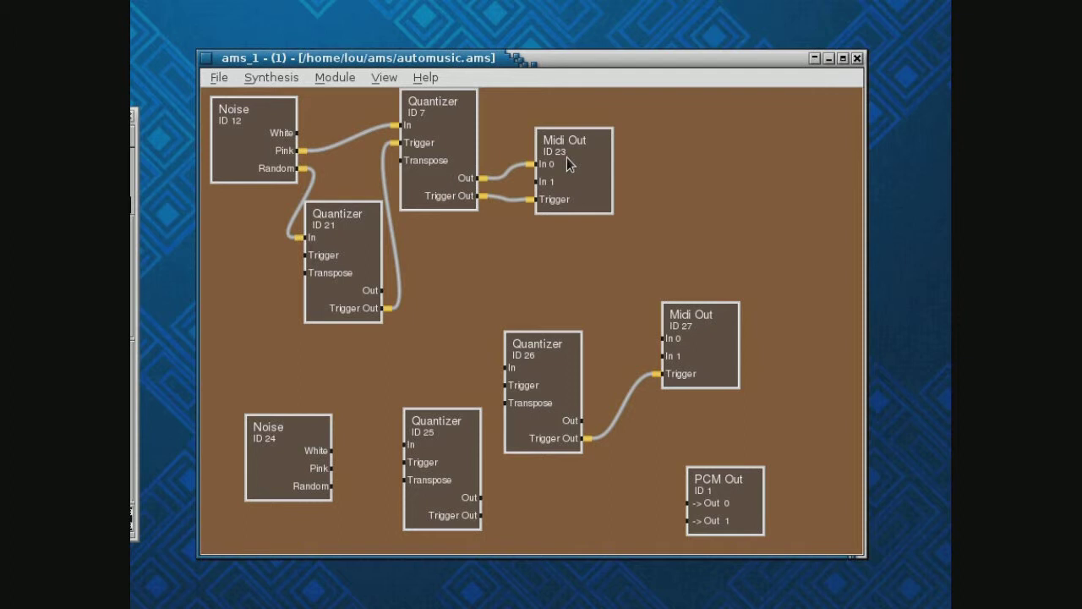
{"action": "left_click", "coordinate": [672, 340]}
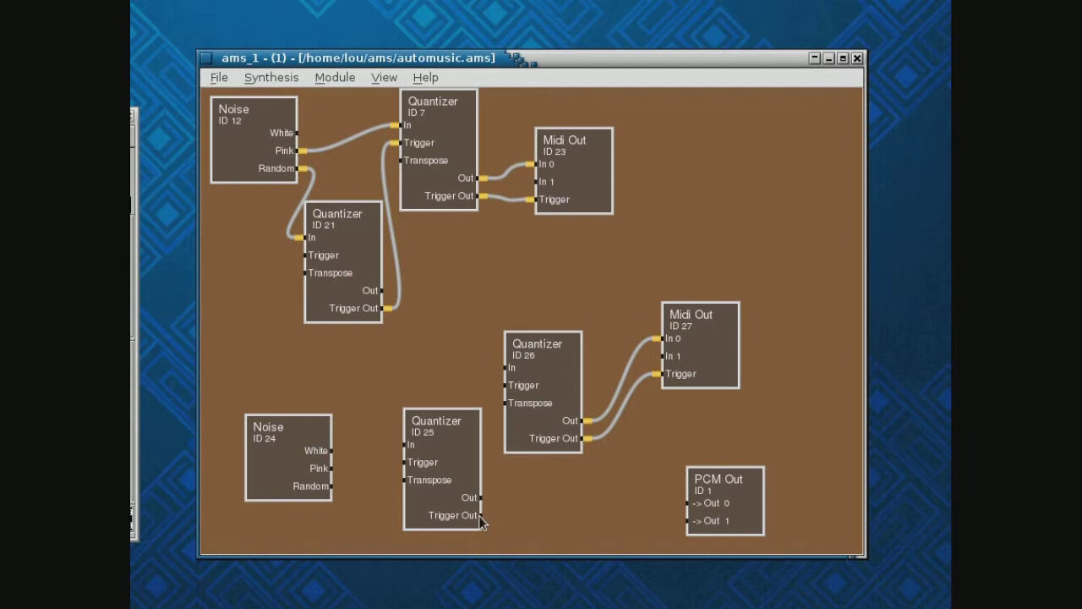
Step: Connect Quantizer ID 25's Trigger Out to Quantizer ID 26's Trigger, Noise ID 24's Pink to ID 26's In, and Random to ID 25's In
{"action": "left_click", "coordinate": [510, 388]}
{"action": "left_click_drag", "start_coordinate": [311, 427], "coordinate": [303, 372]}
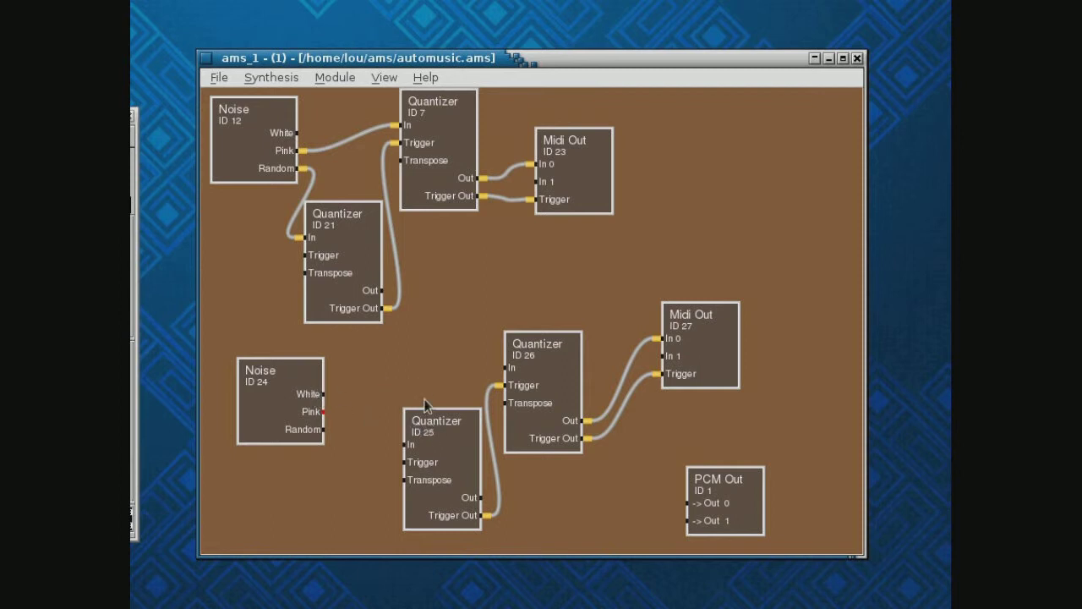
{"action": "left_click", "coordinate": [513, 368]}
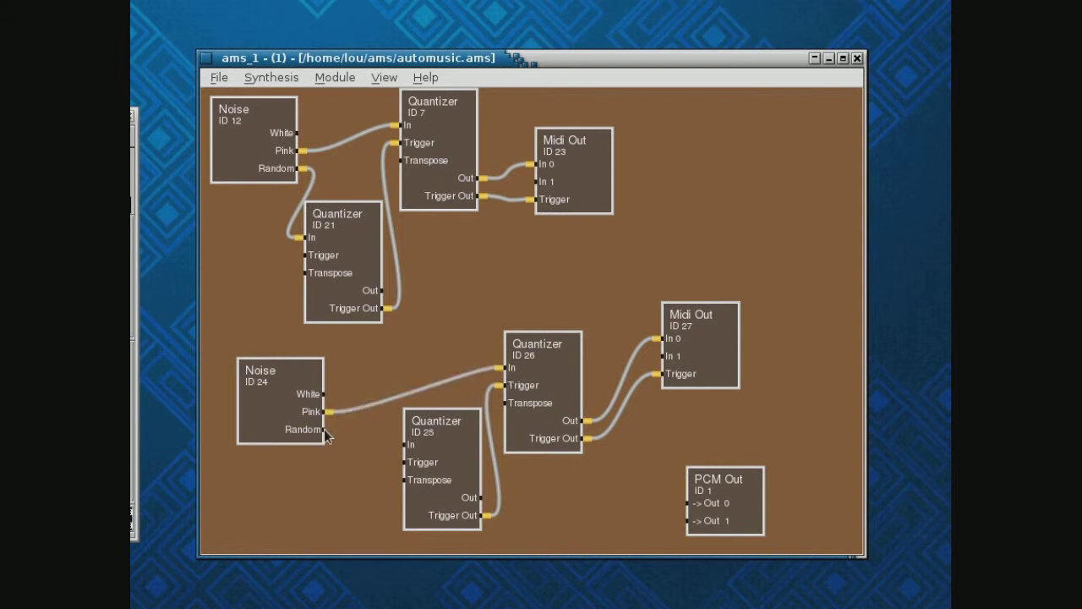
{"action": "left_click", "coordinate": [403, 446]}
Step: Shift Quantizer ID 25, Quantizer ID 26 and Midi Out ID 27 slightly down and left to tidy the second chain
{"action": "left_click_drag", "start_coordinate": [456, 456], "coordinate": [419, 476]}
{"action": "left_click_drag", "start_coordinate": [567, 385], "coordinate": [554, 399]}
{"action": "left_click_drag", "start_coordinate": [713, 355], "coordinate": [684, 368]}
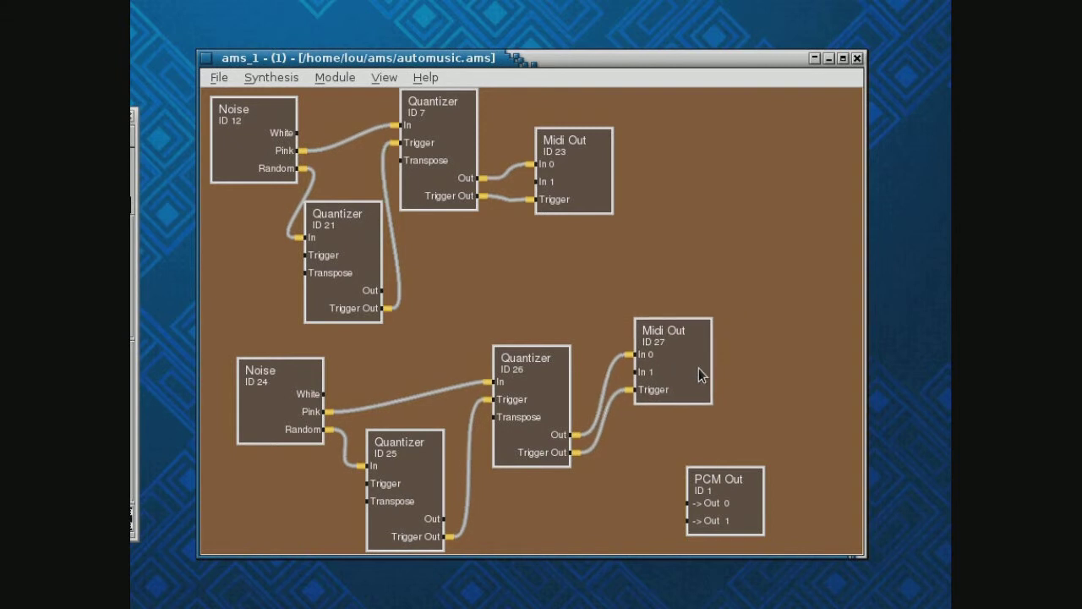
Step: Set Midi Out ID 27 to MIDI channel 1 with event type In 0/1: Note, moving its settings window fully into view
{"action": "double_click", "coordinate": [682, 356]}
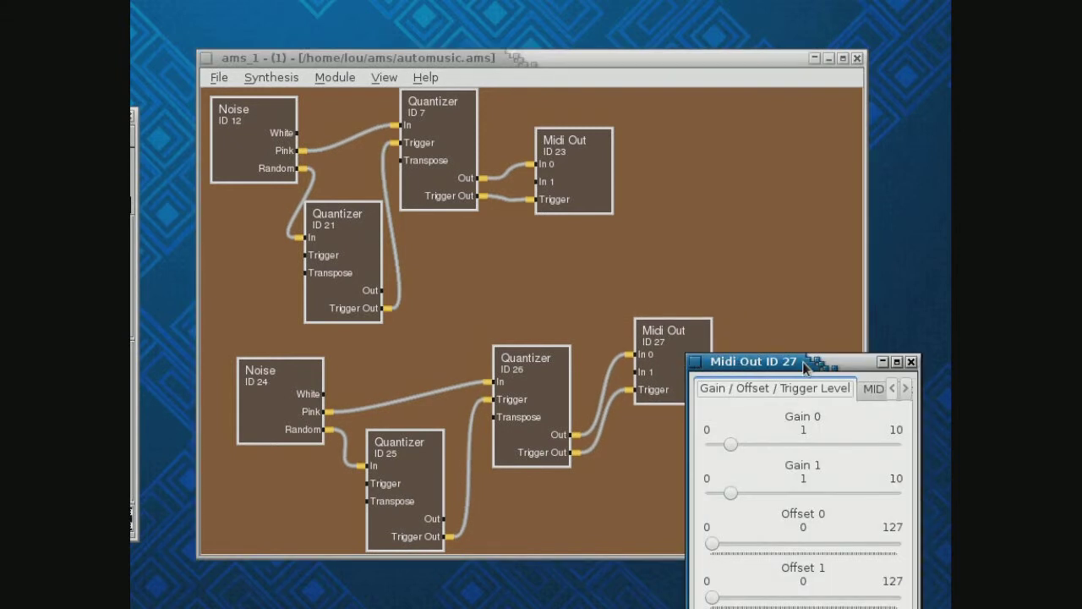
{"action": "left_click", "coordinate": [870, 390]}
{"action": "left_click", "coordinate": [817, 439]}
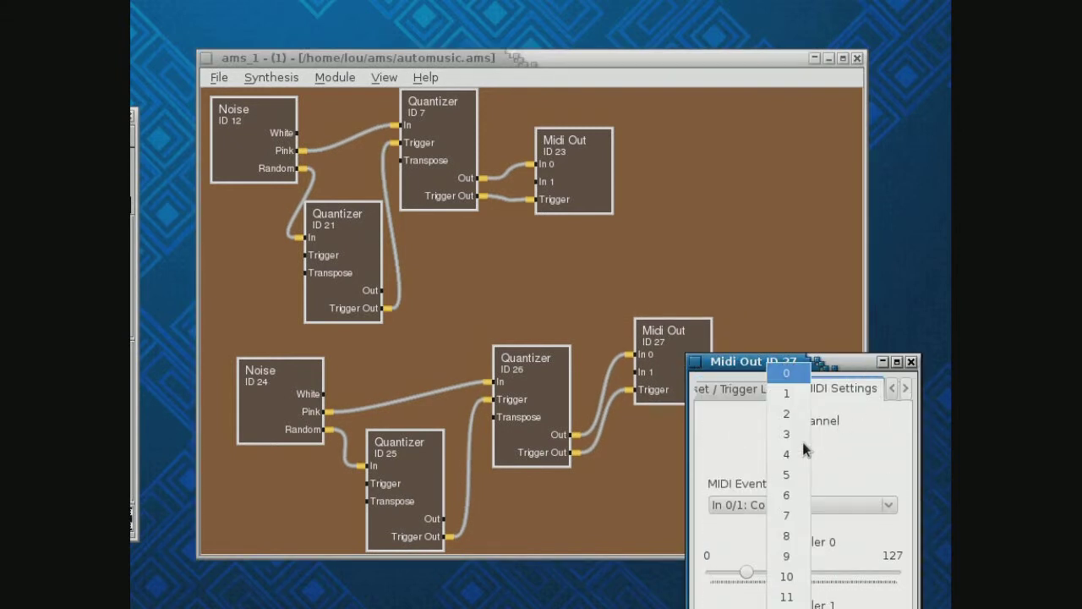
{"action": "left_click", "coordinate": [805, 396]}
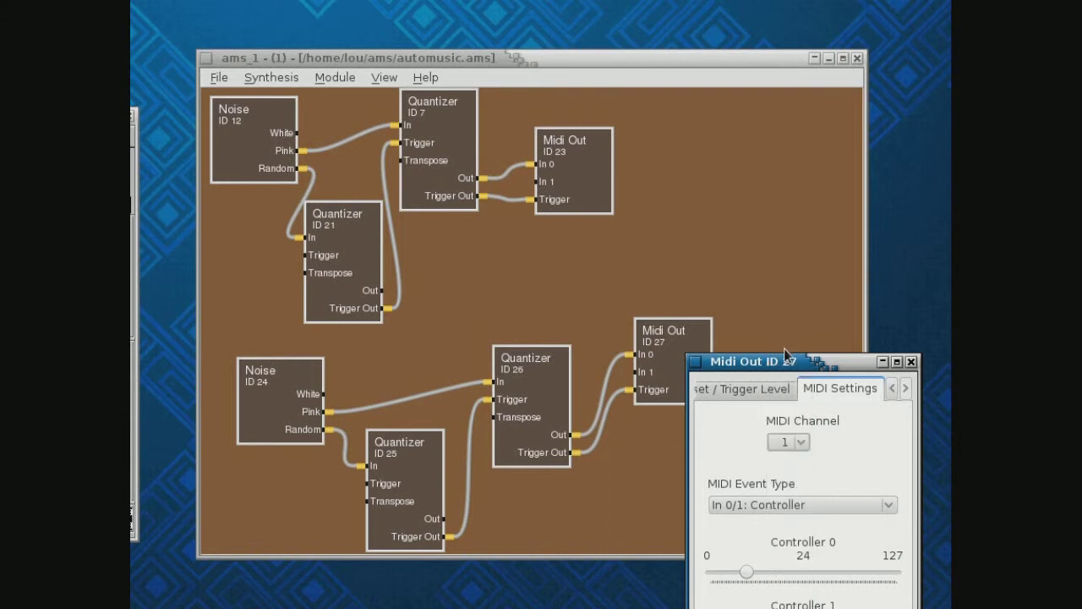
{"action": "left_click_drag", "start_coordinate": [782, 361], "coordinate": [693, 169]}
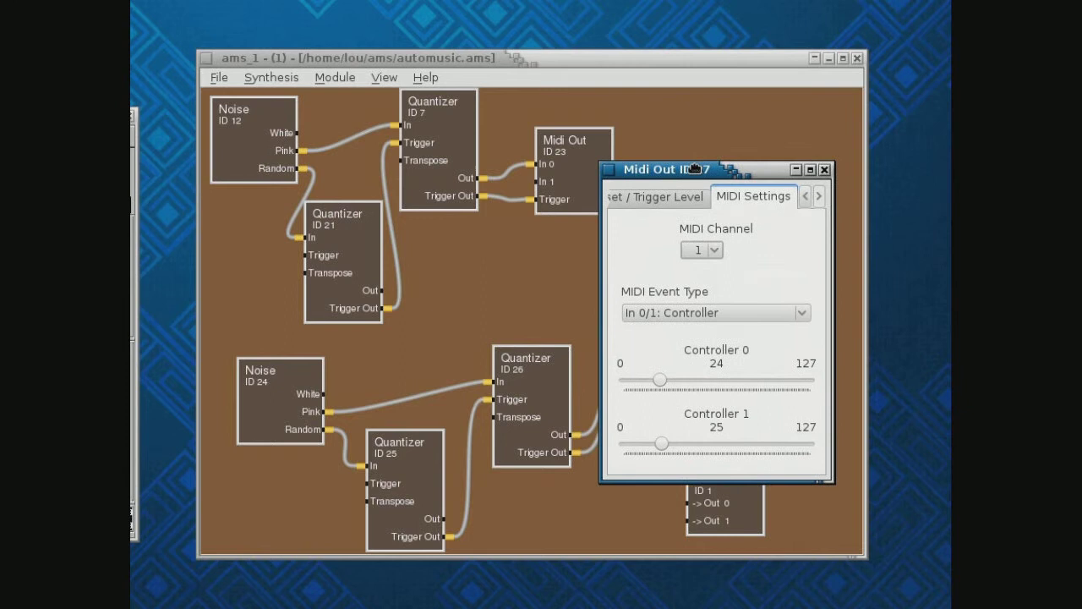
{"action": "left_click", "coordinate": [803, 315]}
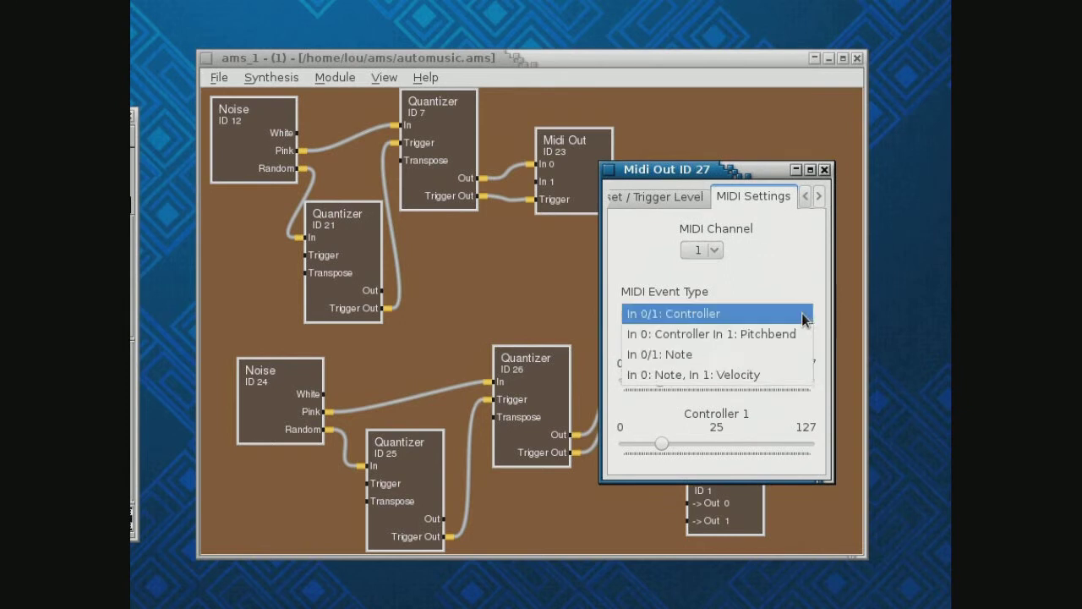
{"action": "left_click", "coordinate": [780, 358]}
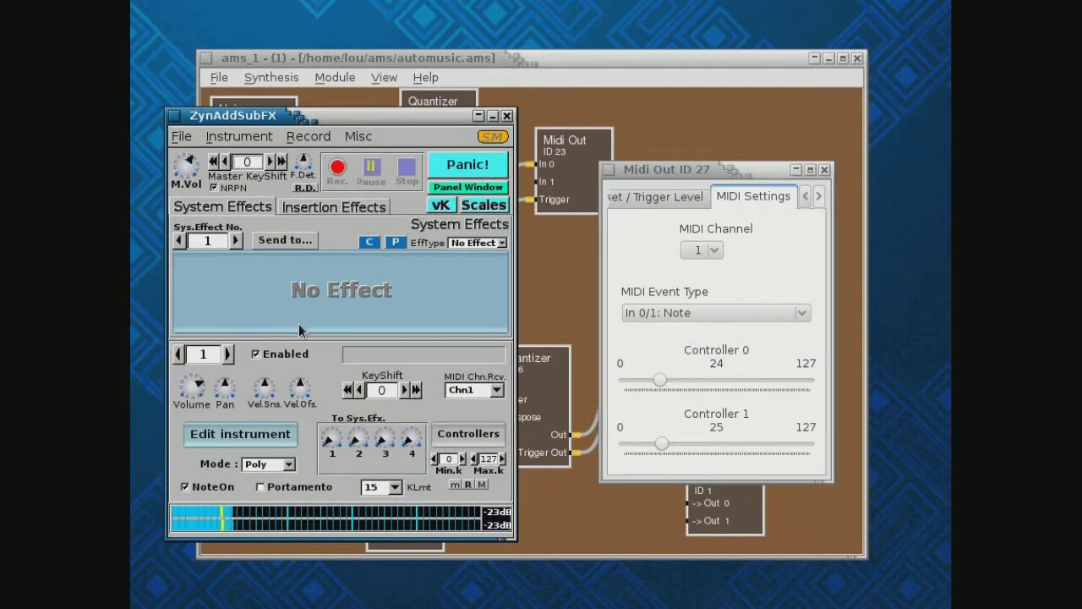
Step: In ZynAddSubFX, enable part 2 and disable part 1
{"action": "left_click", "coordinate": [226, 355]}
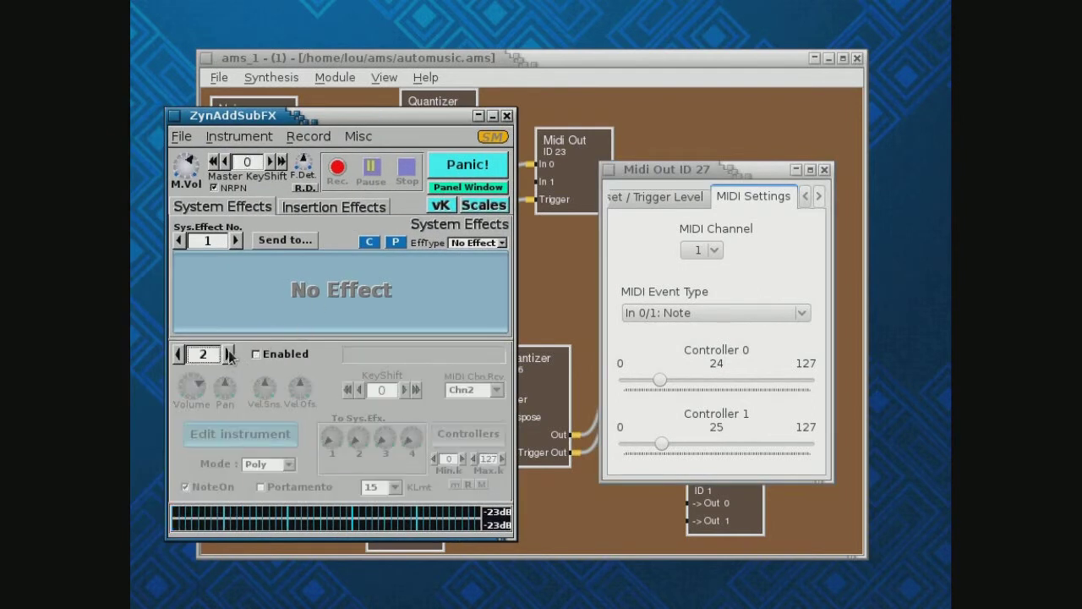
{"action": "left_click", "coordinate": [259, 356]}
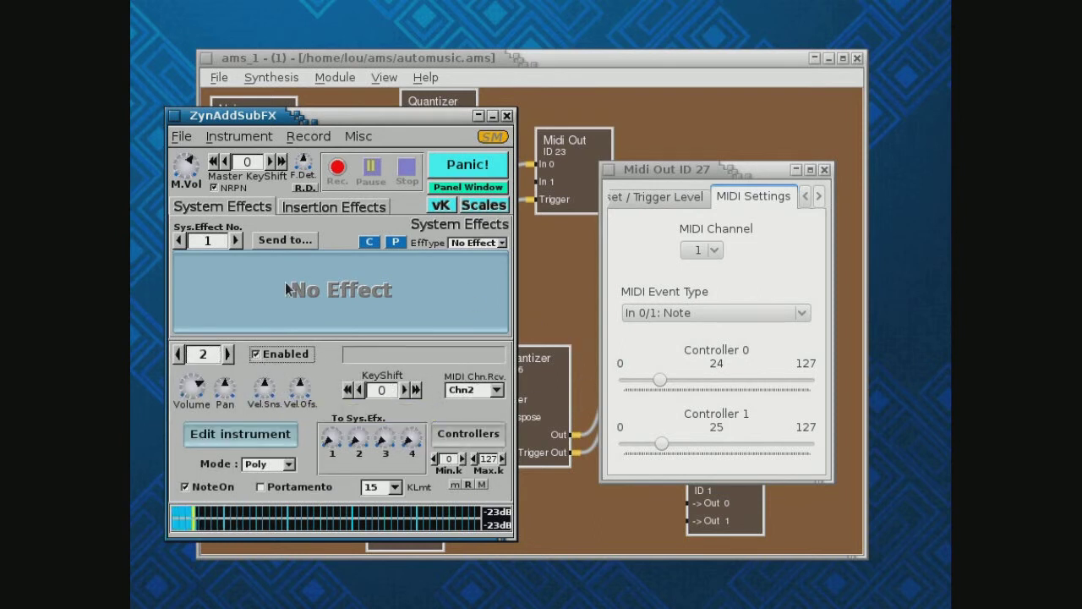
{"action": "left_click", "coordinate": [177, 354]}
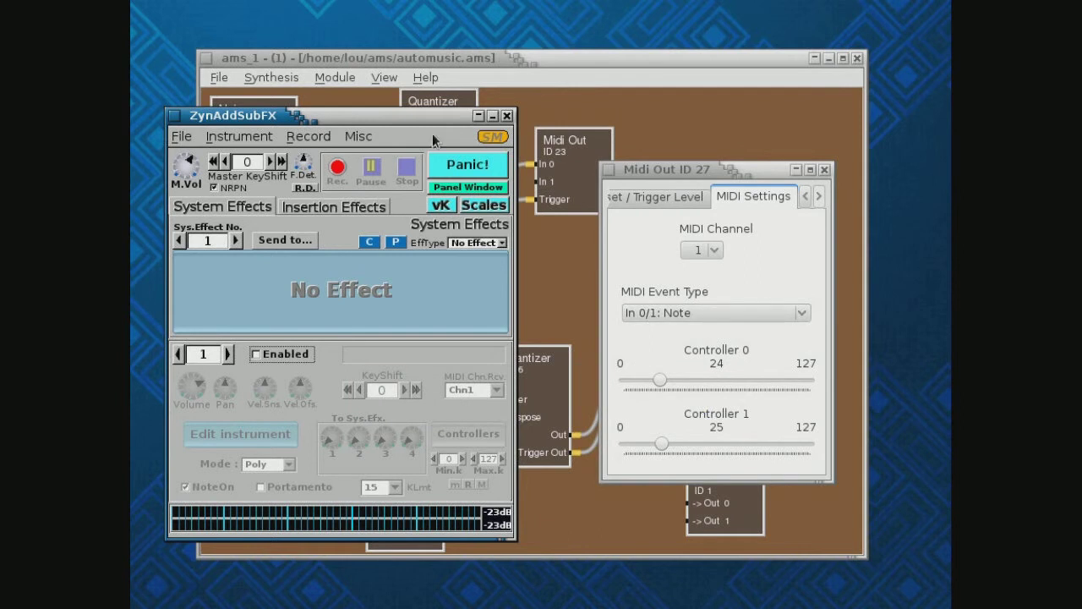
Step: Close the Midi Out ID 27 settings and switch between ZynAddSubFX parts 1 and 2 to check their channel setup
{"action": "left_click", "coordinate": [824, 170]}
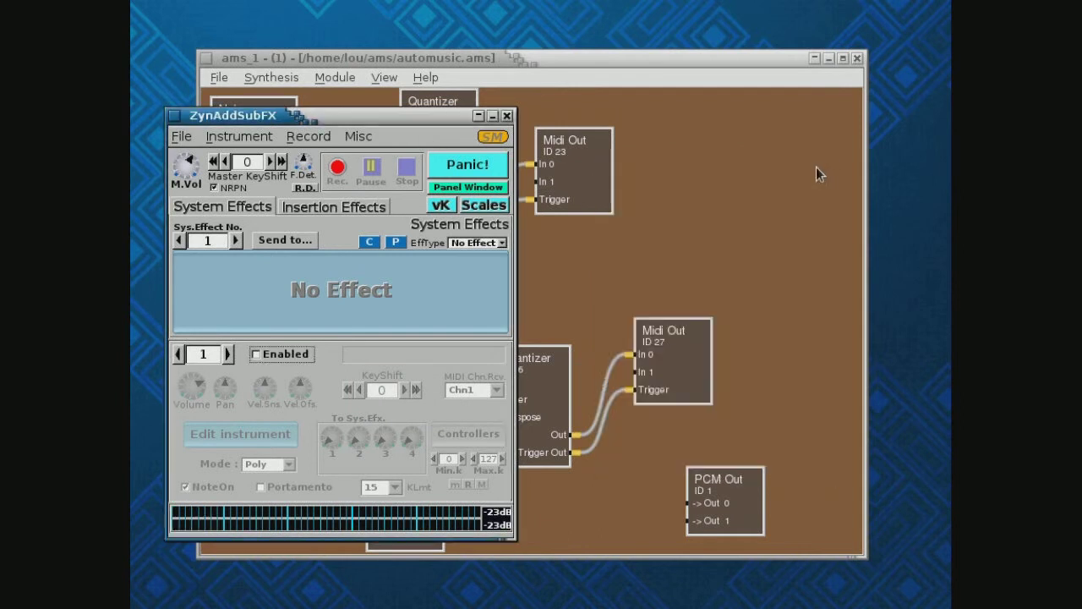
{"action": "mouse_move", "coordinate": [432, 116]}
{"action": "left_mouse_down"}
{"action": "mouse_move", "coordinate": [416, 498]}
{"action": "mouse_move", "coordinate": [658, 387]}
{"action": "mouse_move", "coordinate": [573, 300]}
{"action": "mouse_move", "coordinate": [447, 123]}
{"action": "left_mouse_up"}
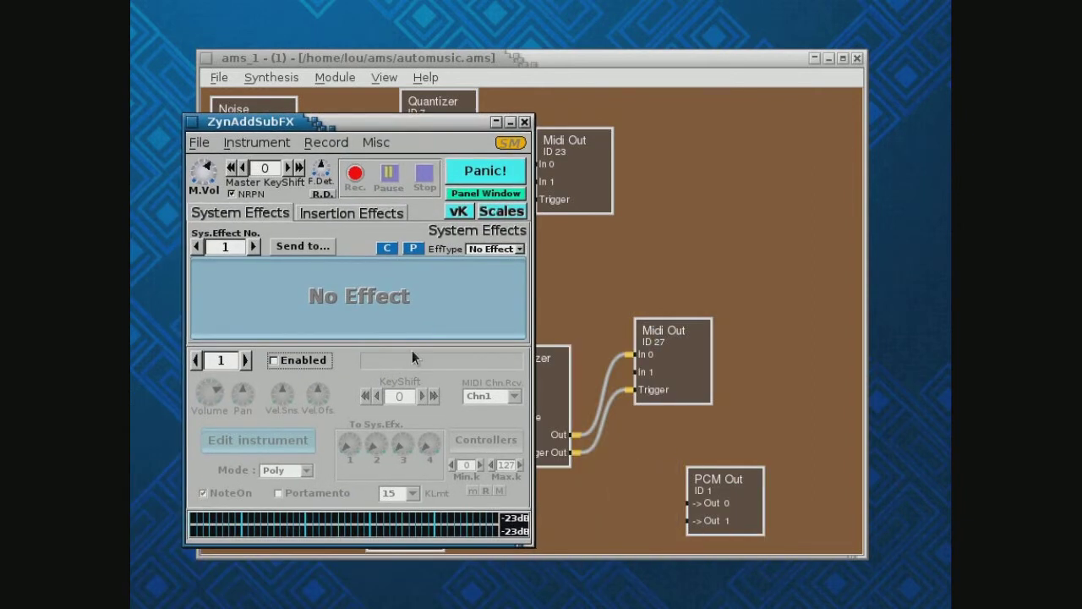
{"action": "left_click", "coordinate": [246, 360]}
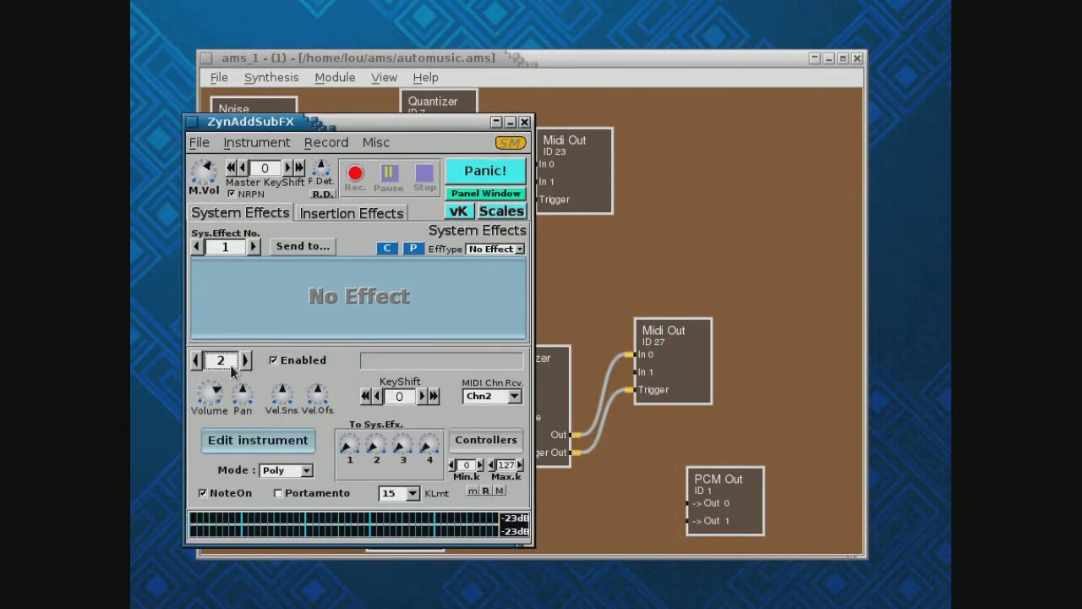
{"action": "left_click", "coordinate": [197, 361]}
{"action": "left_click", "coordinate": [245, 360]}
Step: Load the saved ZynAddSubFX parameters file automusic-midiin2.xmz from the ams folder in the home directory
{"action": "left_click", "coordinate": [200, 143]}
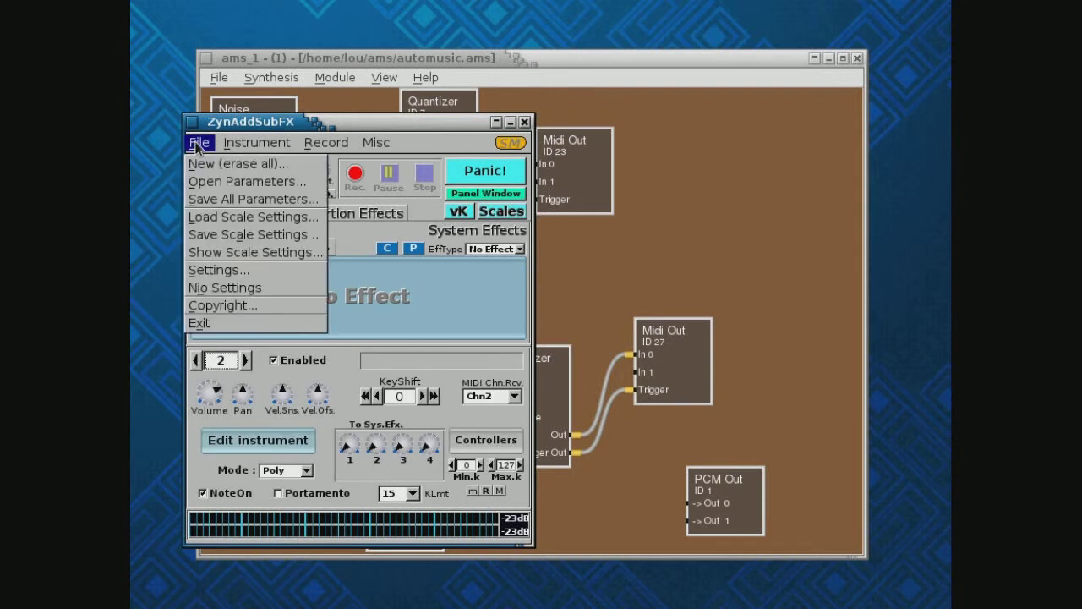
{"action": "left_click", "coordinate": [222, 182]}
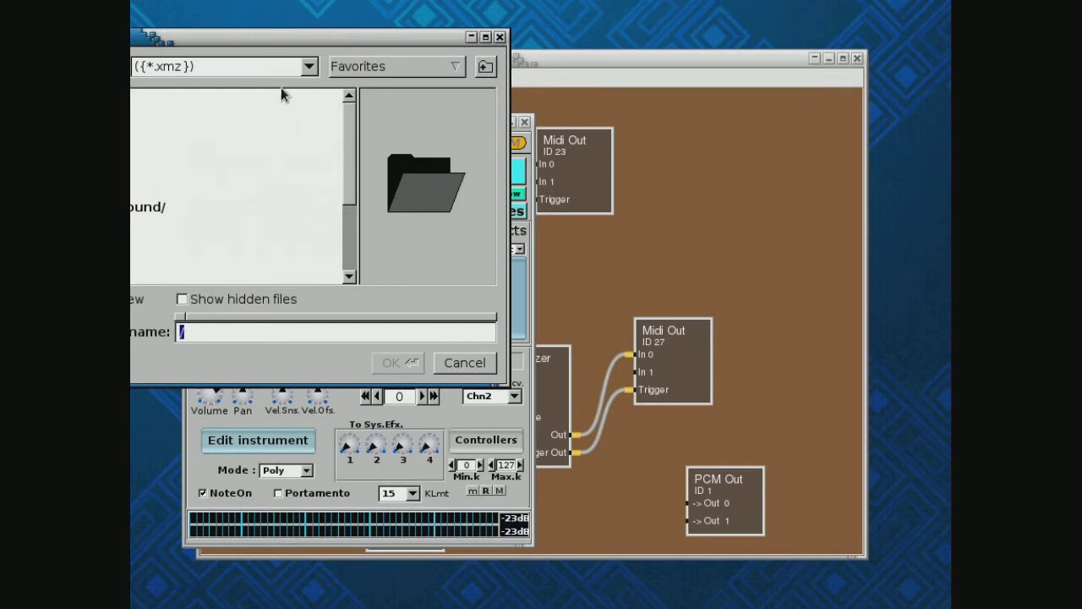
{"action": "left_click_drag", "start_coordinate": [270, 42], "coordinate": [314, 100]}
{"action": "left_click", "coordinate": [565, 125]}
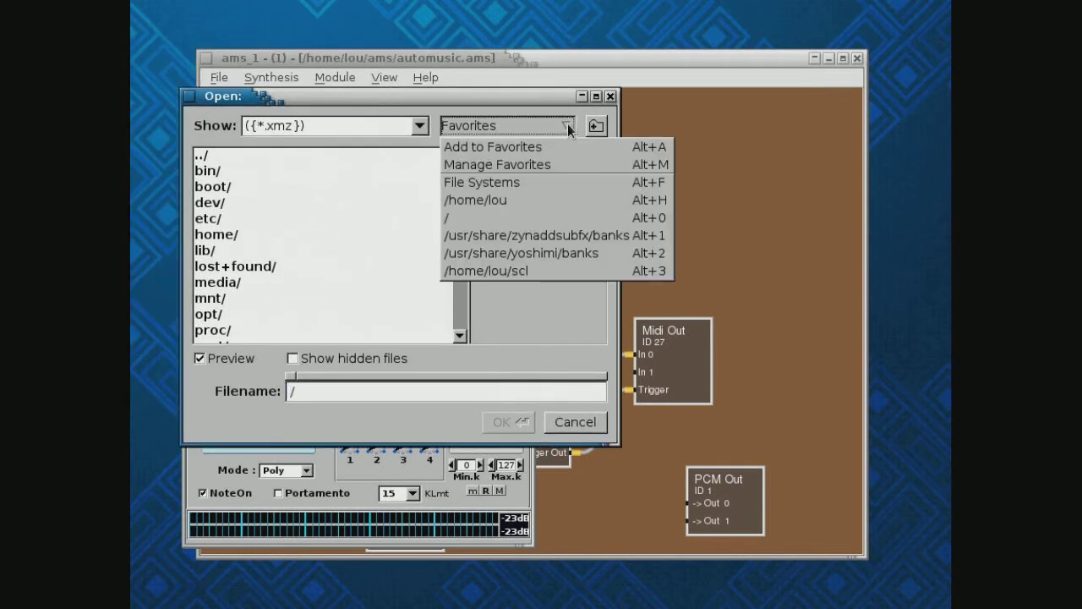
{"action": "left_click", "coordinate": [544, 200]}
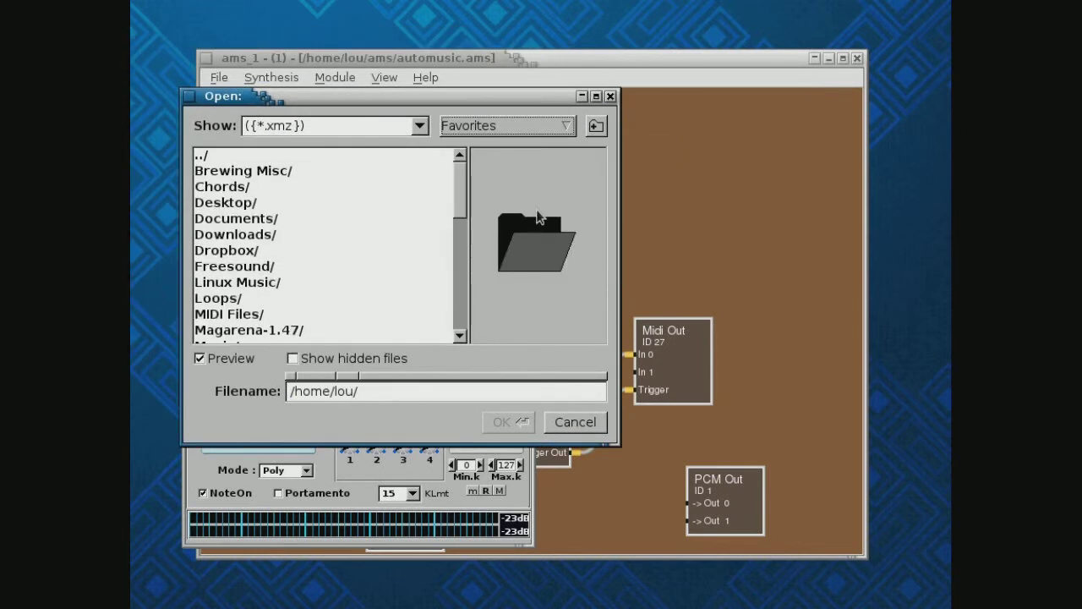
{"action": "left_click_drag", "start_coordinate": [460, 193], "coordinate": [460, 245]}
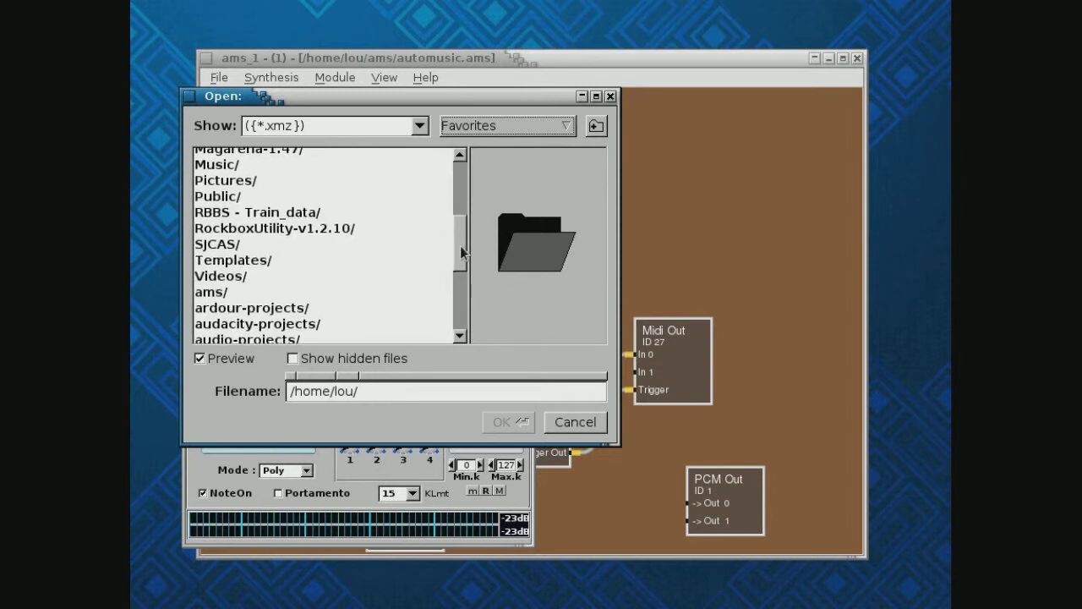
{"action": "left_click", "coordinate": [204, 294]}
{"action": "double_click", "coordinate": [204, 293]}
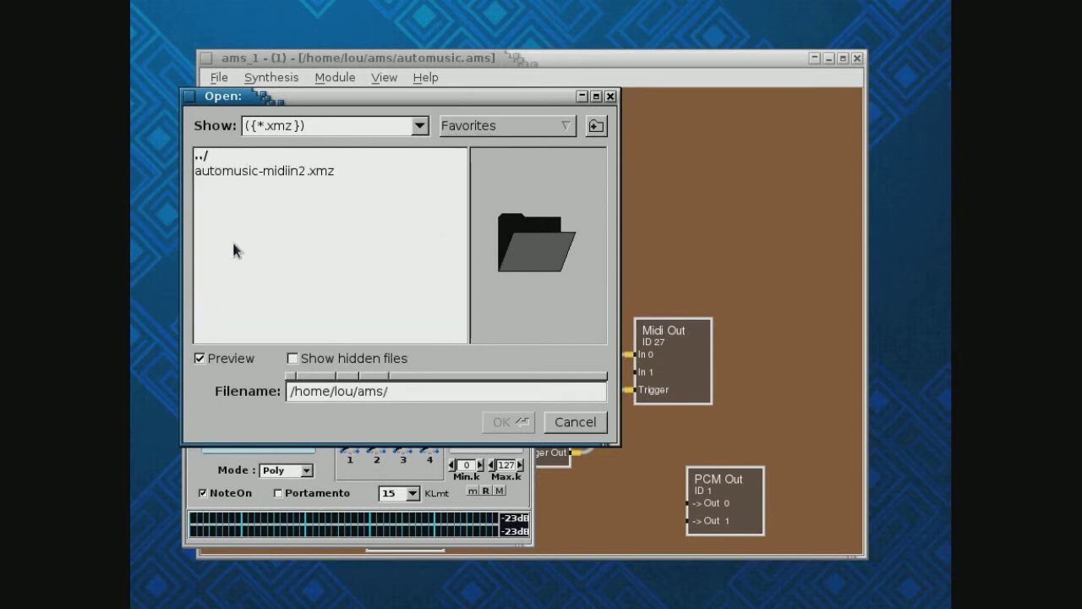
{"action": "left_click", "coordinate": [241, 172]}
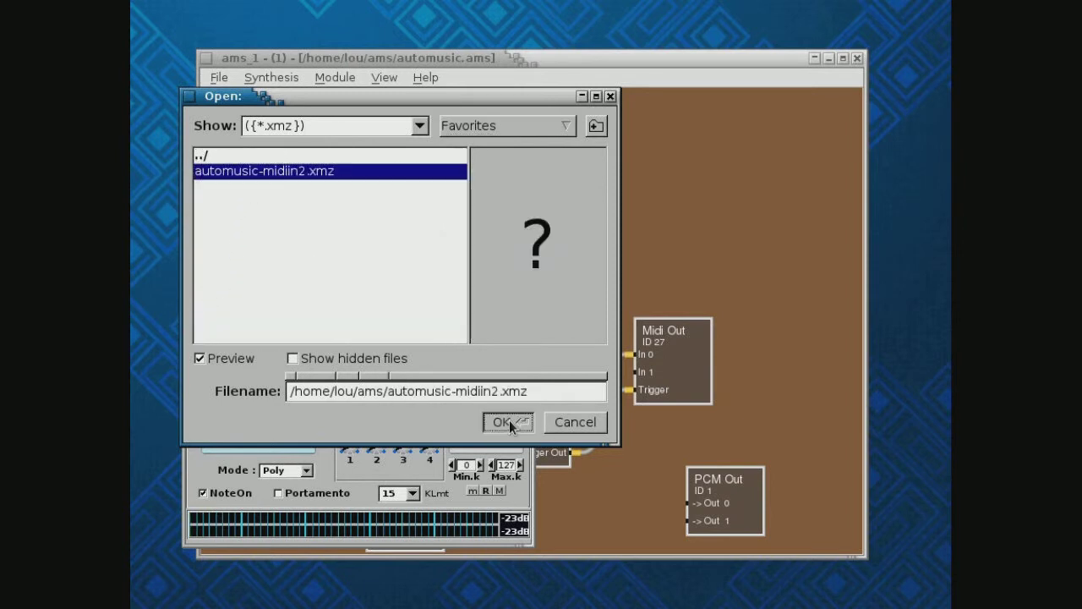
{"action": "left_click", "coordinate": [505, 421]}
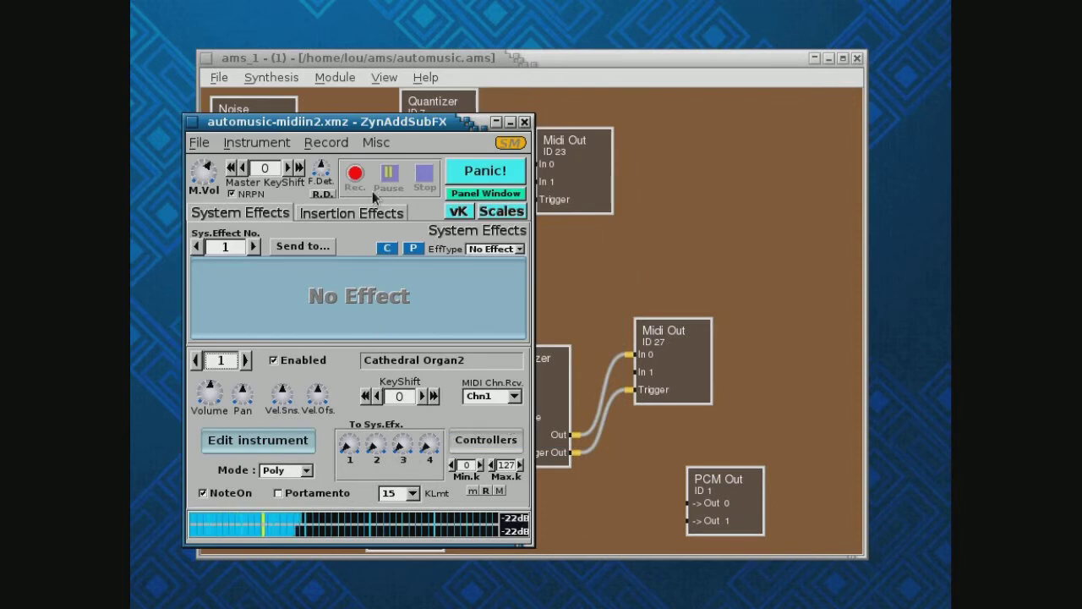
Step: Disable part 2, Hyper Arpeggio, and return to part 1 to hear Cathedral Organ2 alone, checking the patch behind the window
{"action": "left_click", "coordinate": [246, 360]}
{"action": "left_click", "coordinate": [273, 360]}
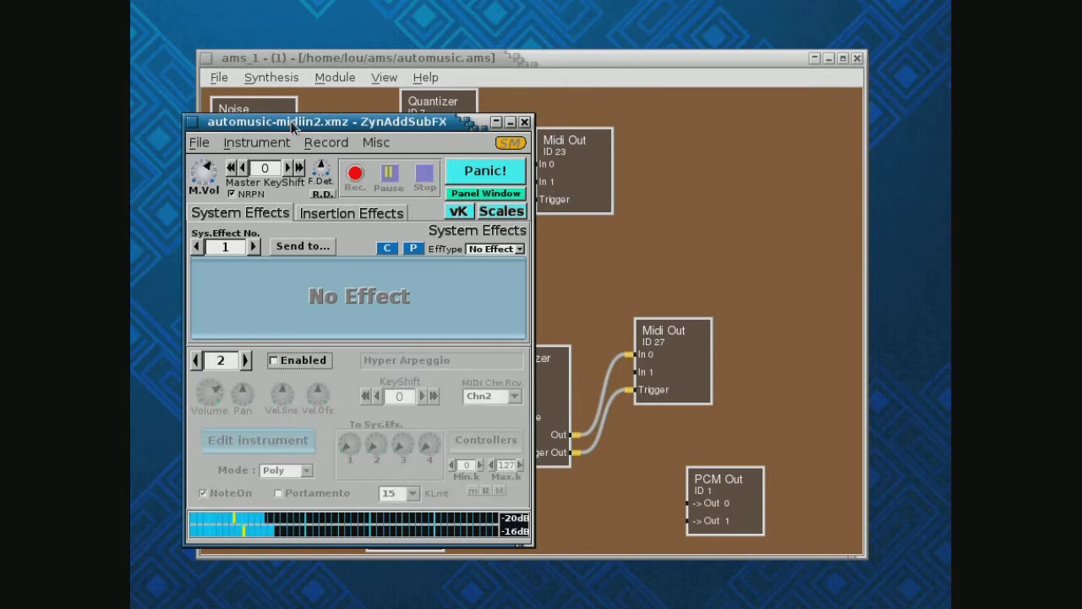
{"action": "left_click", "coordinate": [195, 360]}
{"action": "left_click_drag", "start_coordinate": [263, 123], "coordinate": [163, 147]}
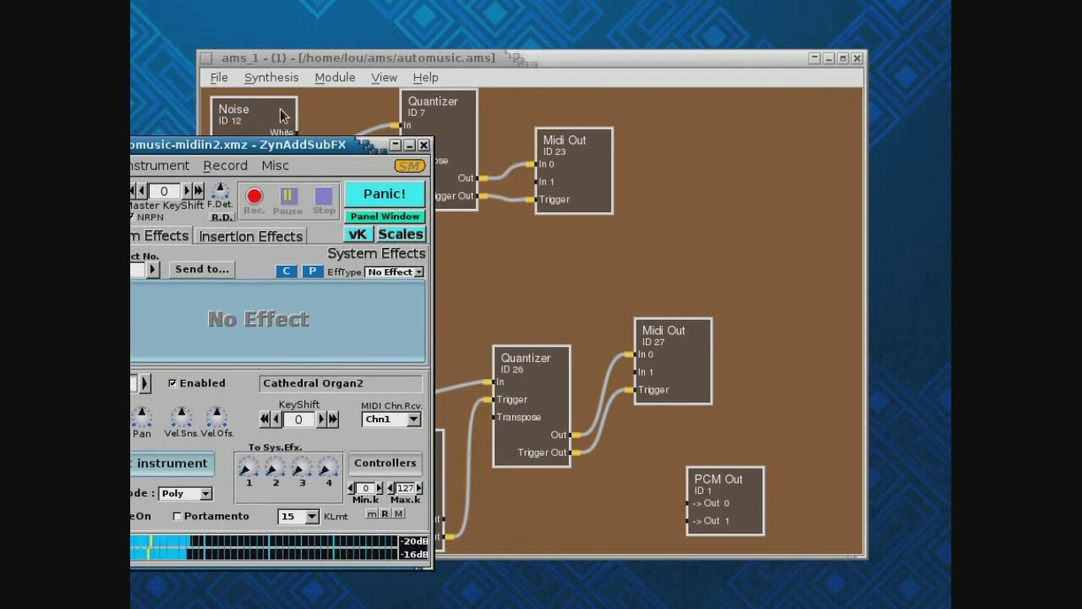
{"action": "left_click_drag", "start_coordinate": [244, 145], "coordinate": [392, 122]}
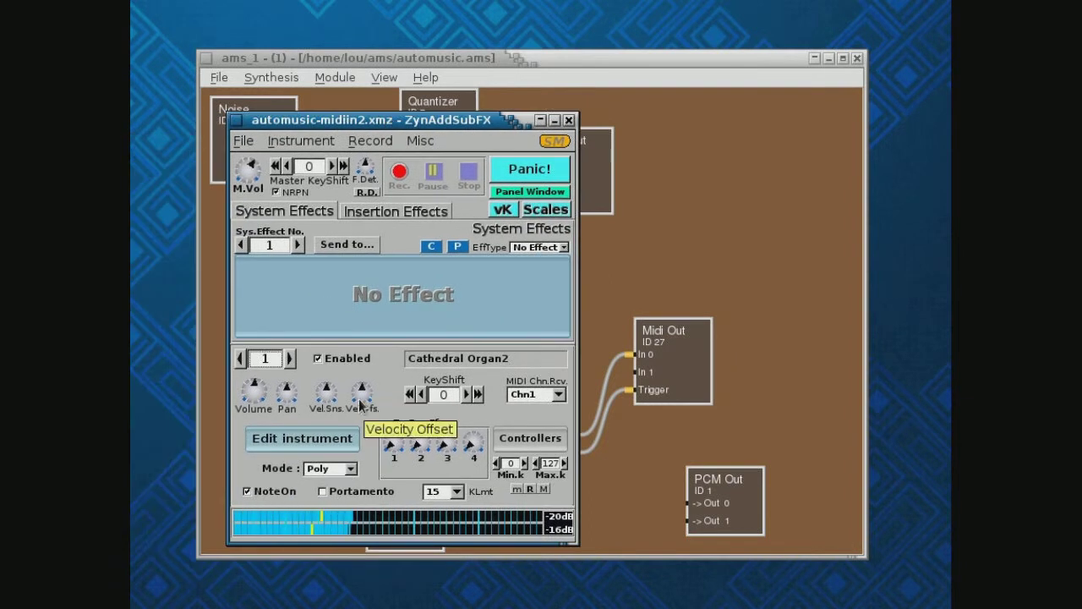
Step: Disable part 1, Cathedral Organ2, and enable part 2, Hyper Arpeggio, to hear the second instrument alone
{"action": "left_click", "coordinate": [317, 358]}
{"action": "left_click", "coordinate": [290, 359]}
{"action": "left_click", "coordinate": [318, 358]}
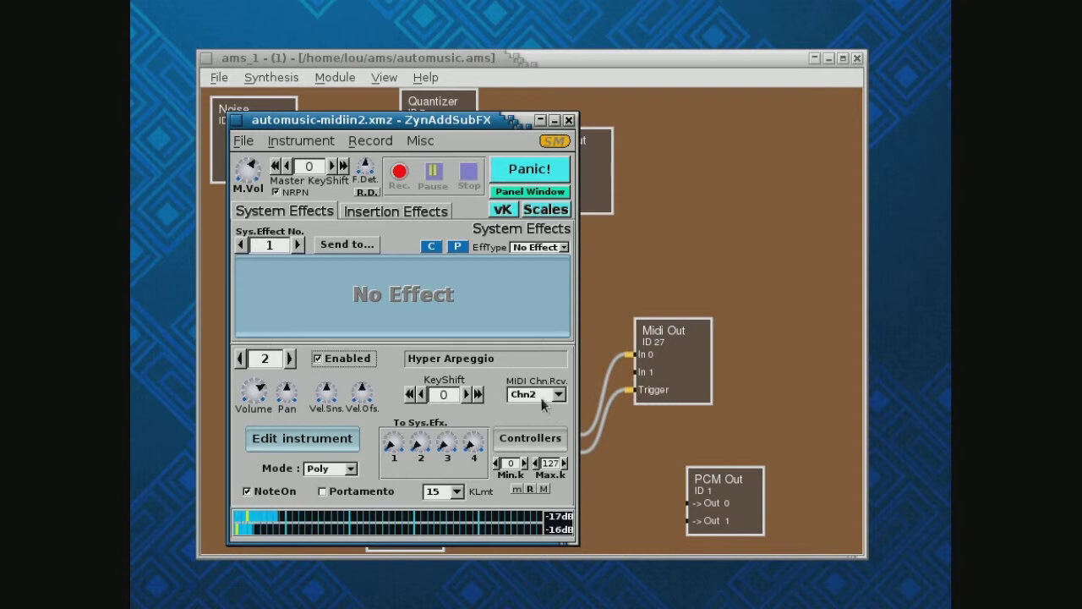
Step: Uncover the patch briefly to view both chains and re-enable part 1 so both instruments play together
{"action": "left_click_drag", "start_coordinate": [432, 119], "coordinate": [131, 132]}
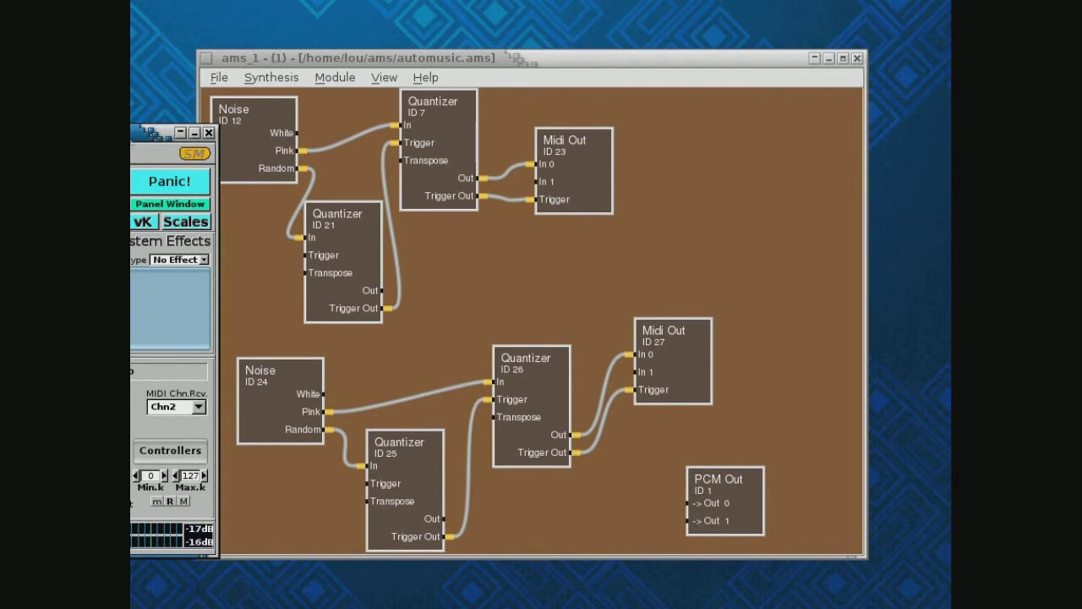
{"action": "left_click_drag", "start_coordinate": [156, 133], "coordinate": [489, 112]}
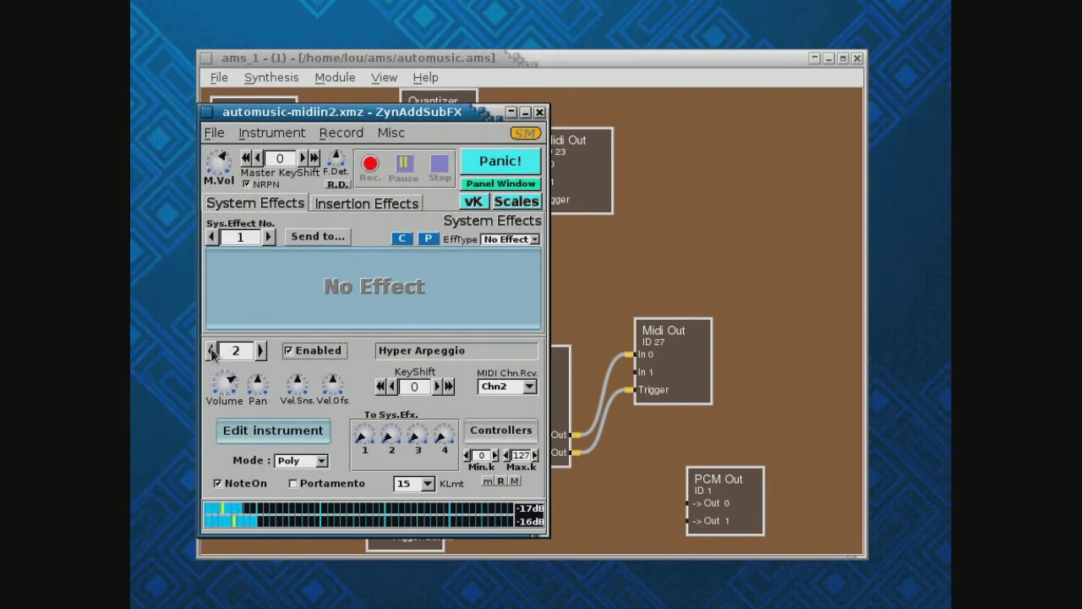
{"action": "left_click", "coordinate": [212, 350]}
{"action": "left_click", "coordinate": [289, 350]}
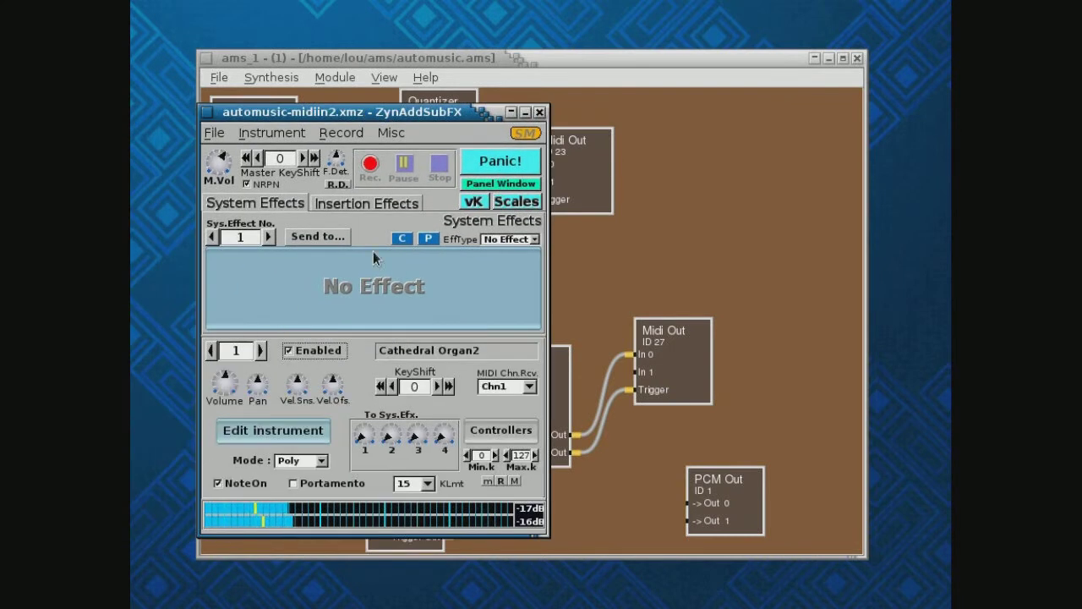
{"action": "left_click_drag", "start_coordinate": [351, 113], "coordinate": [472, 110]}
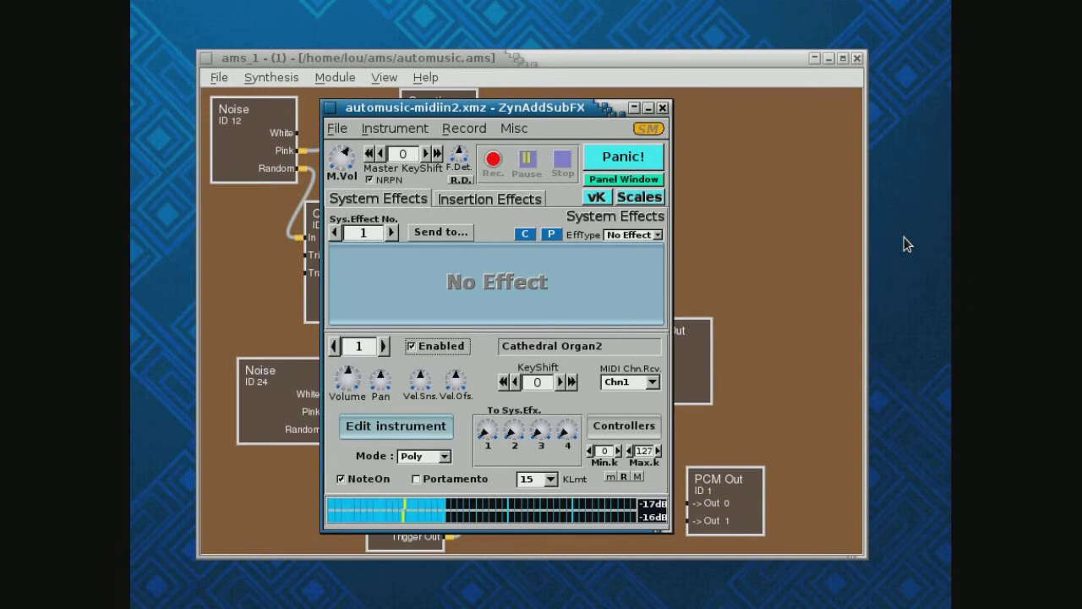
{"action": "left_click_drag", "start_coordinate": [723, 102], "coordinate": [740, 95]}
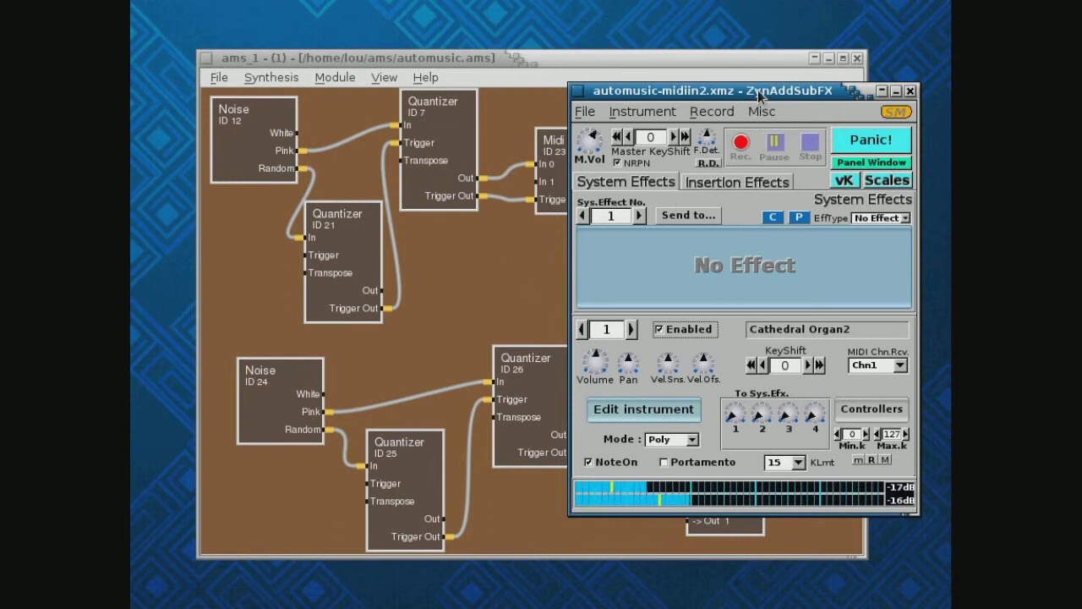
{"action": "left_click_drag", "start_coordinate": [758, 91], "coordinate": [509, 66]}
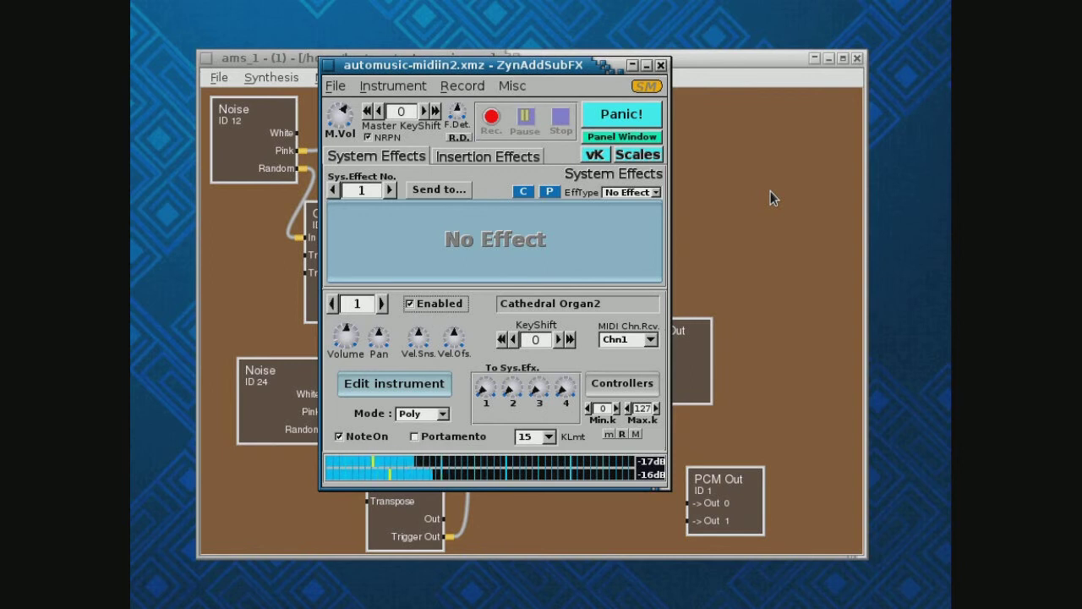
{"action": "left_click_drag", "start_coordinate": [520, 68], "coordinate": [501, 123]}
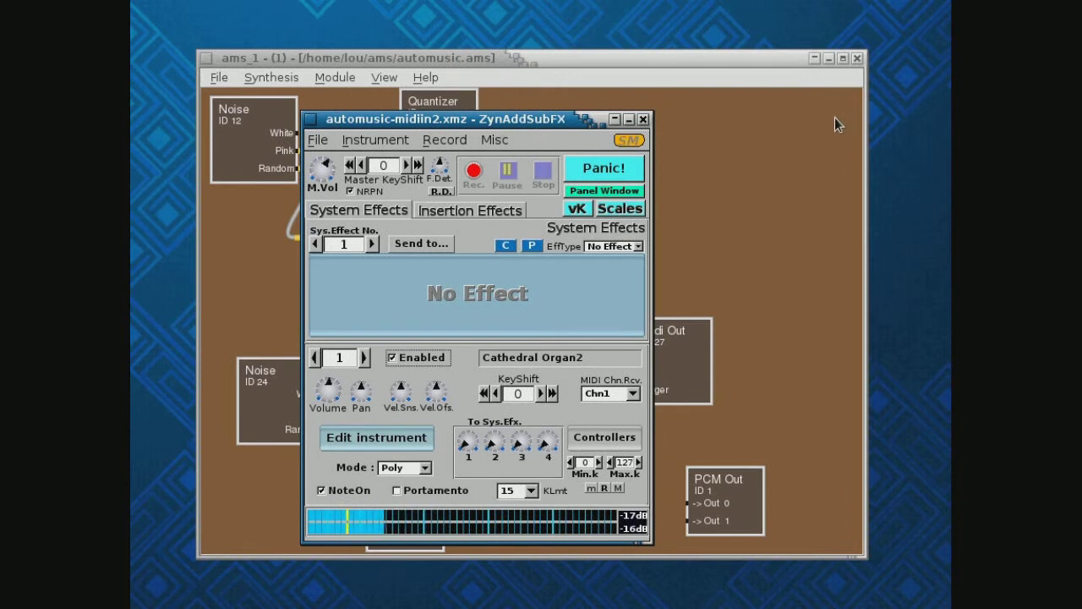